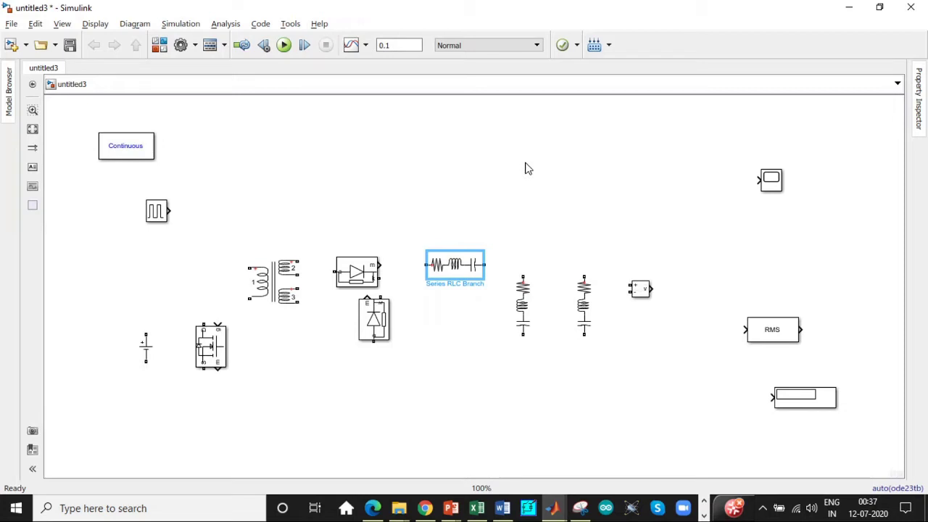
{"action": "double_click", "coordinate": [260, 291]}
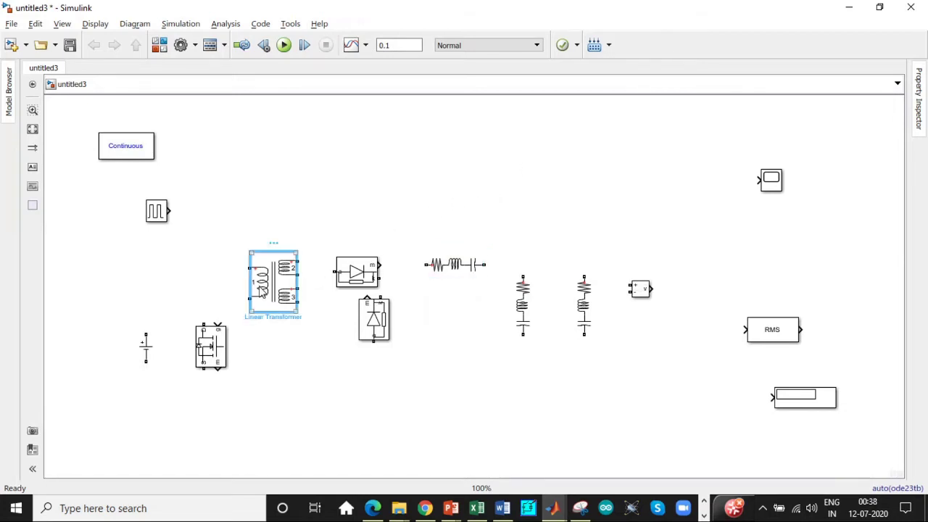
{"action": "left_click", "coordinate": [582, 93]}
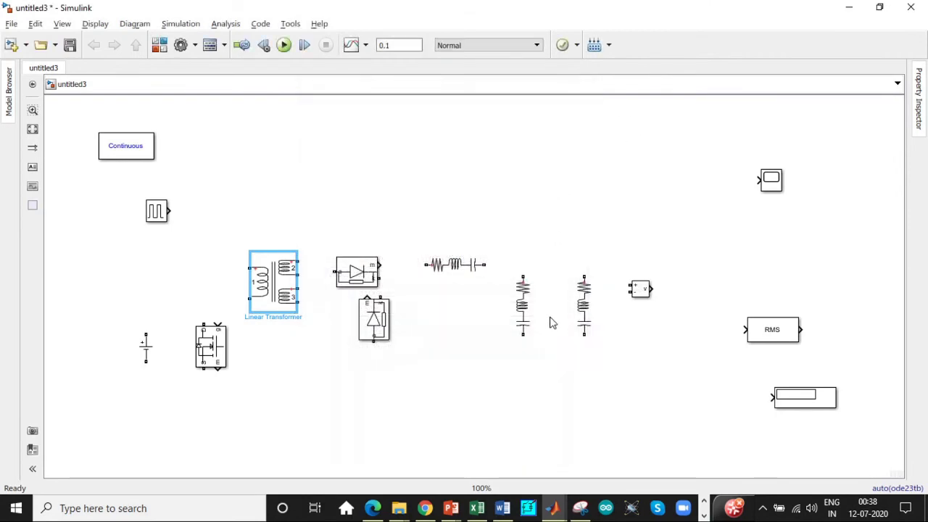
{"action": "mouse_move", "coordinate": [552, 508]}
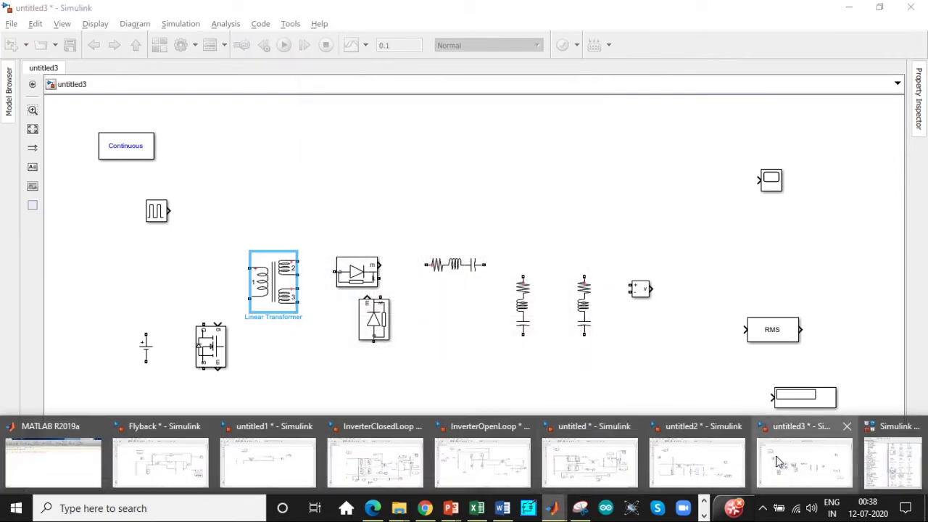
{"action": "left_click", "coordinate": [899, 461]}
{"action": "double_click", "coordinate": [358, 37]}
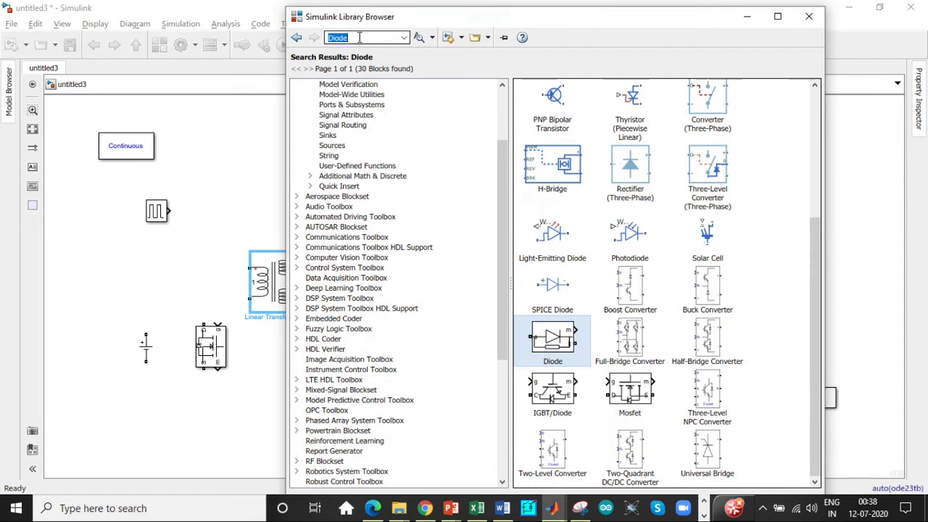
{"action": "type", "text": "lin"}
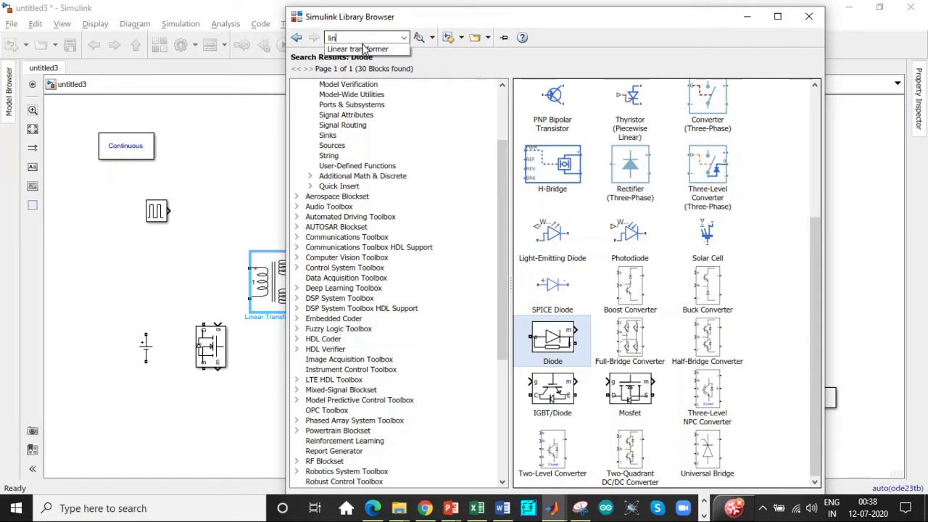
{"action": "left_click", "coordinate": [365, 48]}
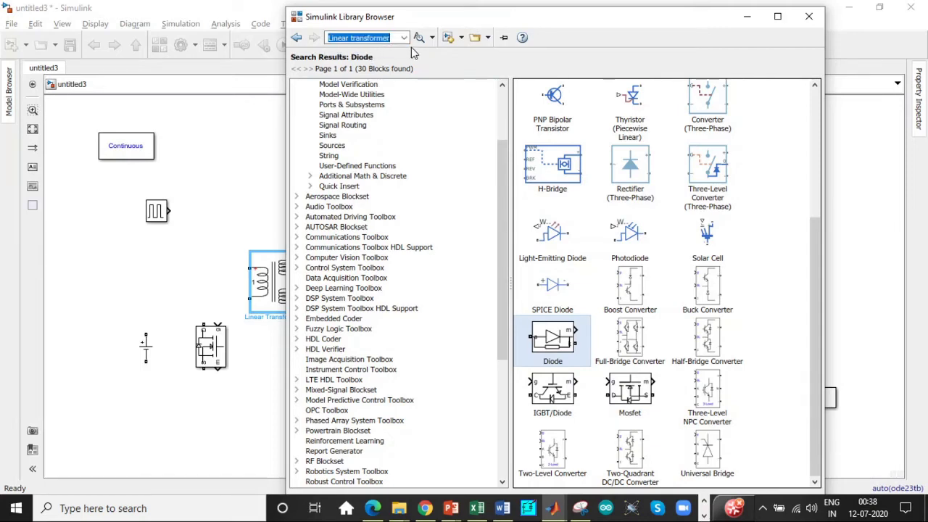
{"action": "key", "text": "Return"}
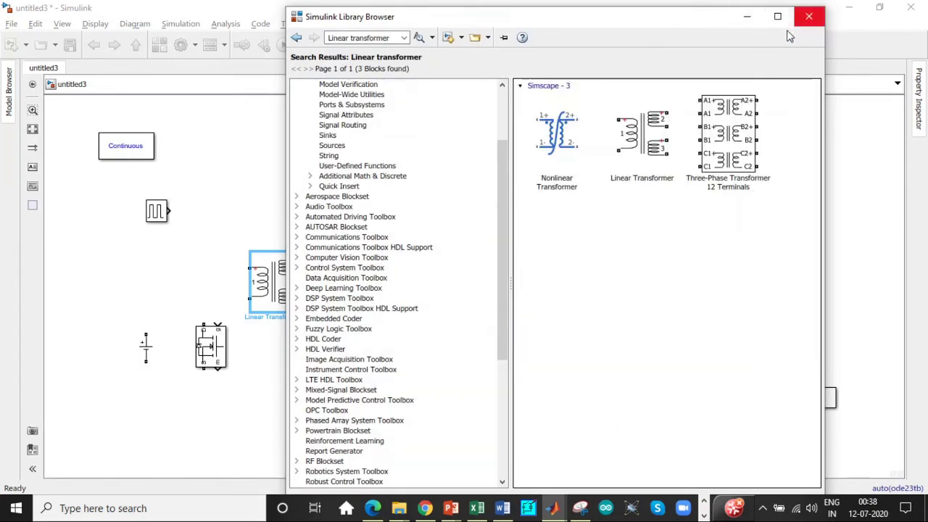
Make the first Series RLC Branch a pure inductor of 5.39e-6 H
{"action": "left_click", "coordinate": [808, 16]}
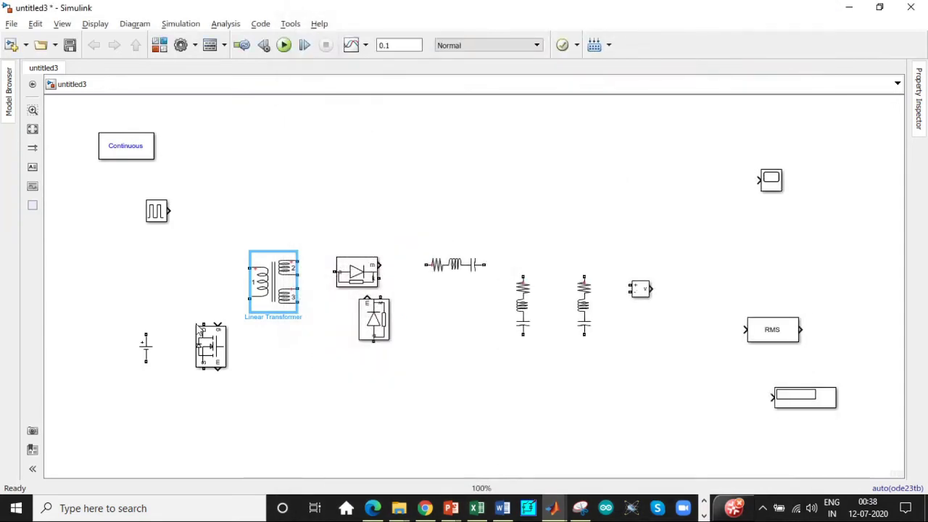
{"action": "left_click", "coordinate": [453, 265]}
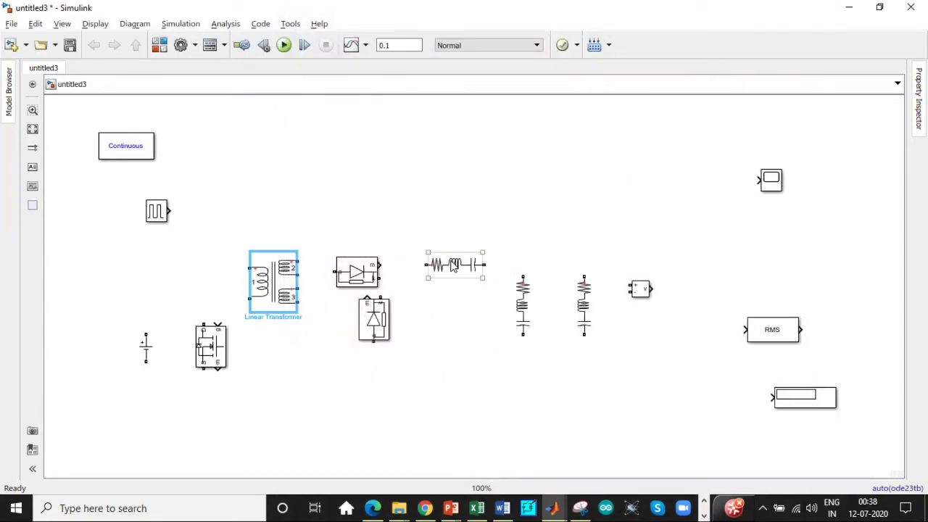
{"action": "double_click", "coordinate": [454, 265]}
{"action": "left_click", "coordinate": [608, 202]}
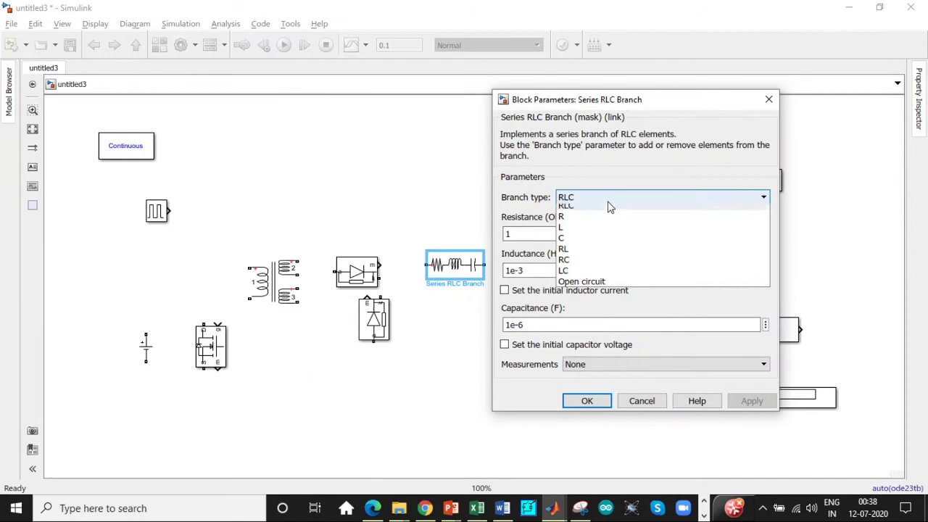
{"action": "left_click", "coordinate": [594, 227]}
{"action": "double_click", "coordinate": [511, 233]}
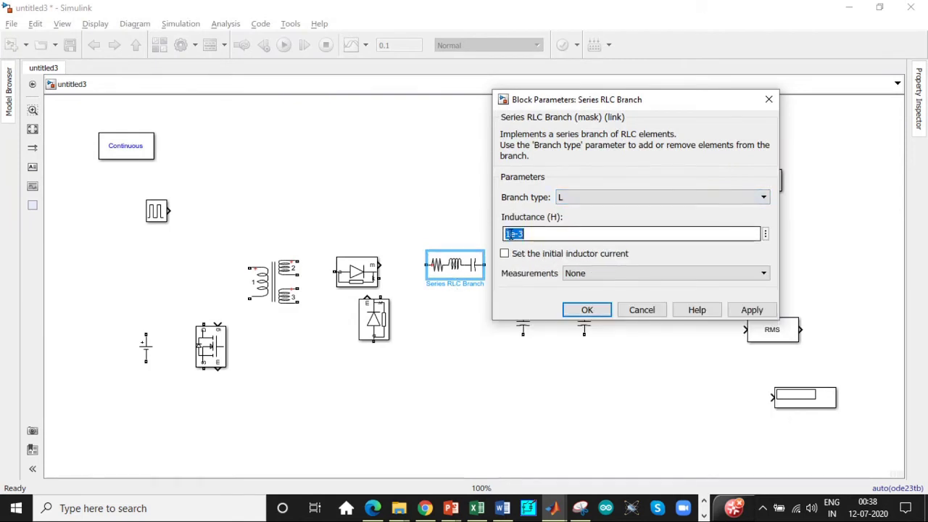
{"action": "left_click", "coordinate": [511, 234]}
{"action": "key", "text": "BackSpace"}
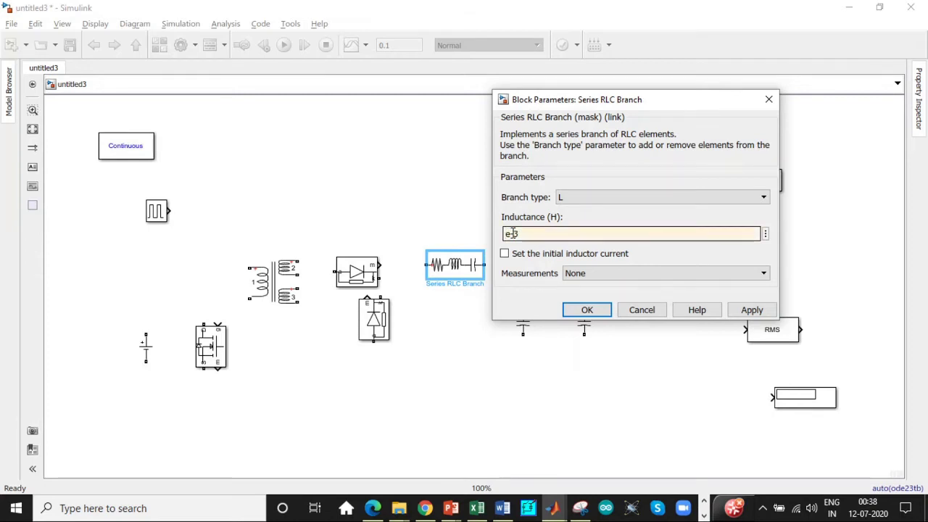
{"action": "type", "text": "5.39"}
{"action": "left_click_drag", "start_coordinate": [531, 279], "coordinate": [544, 279]}
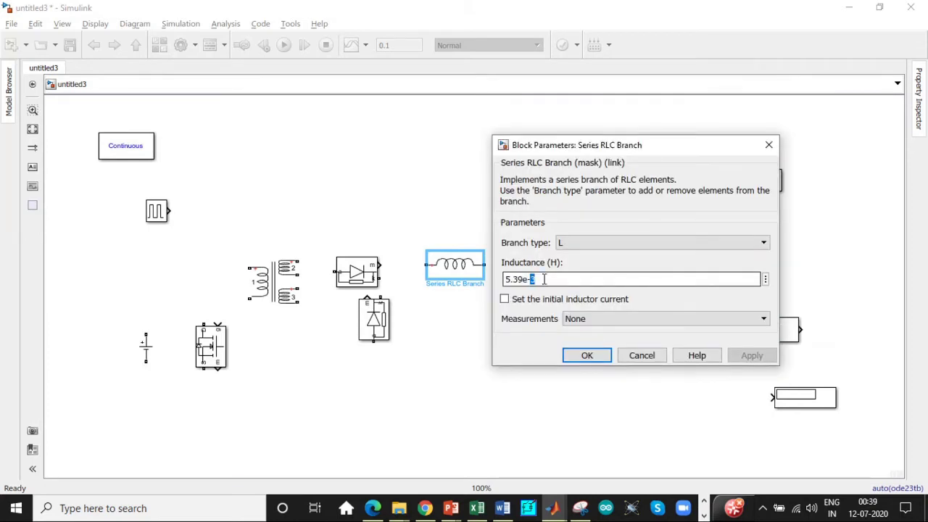
{"action": "key", "text": "BackSpace"}
{"action": "type", "text": "6"}
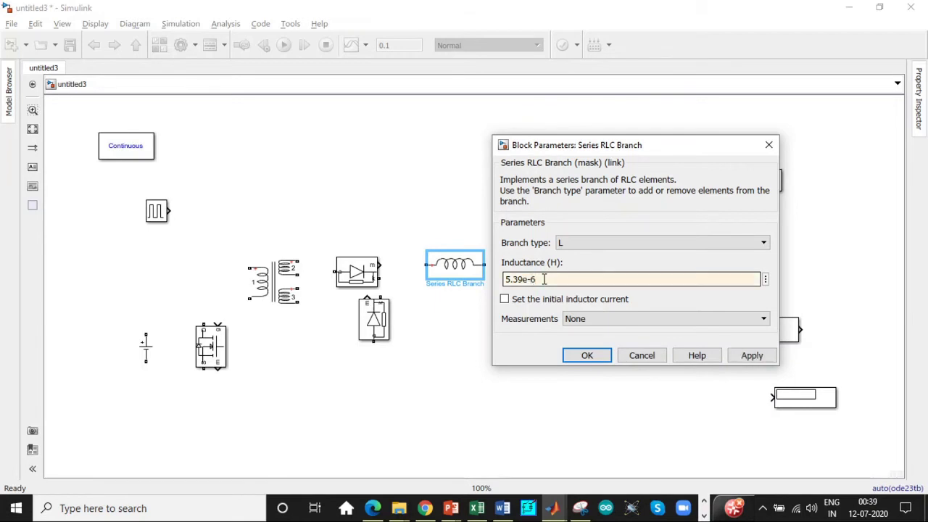
{"action": "left_click", "coordinate": [585, 355]}
Set Series RLC Branch1 as a pure capacitor of 400e-6 F
{"action": "double_click", "coordinate": [523, 307]}
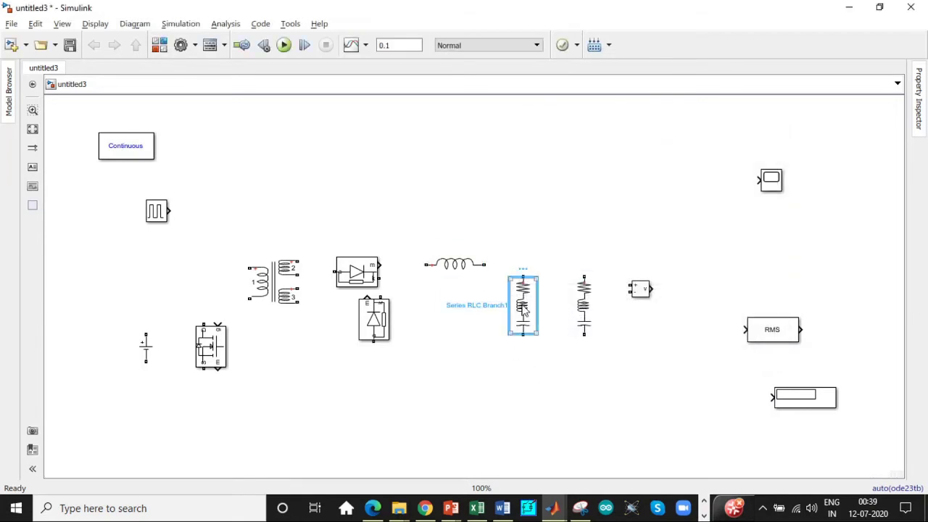
{"action": "left_click", "coordinate": [622, 238]}
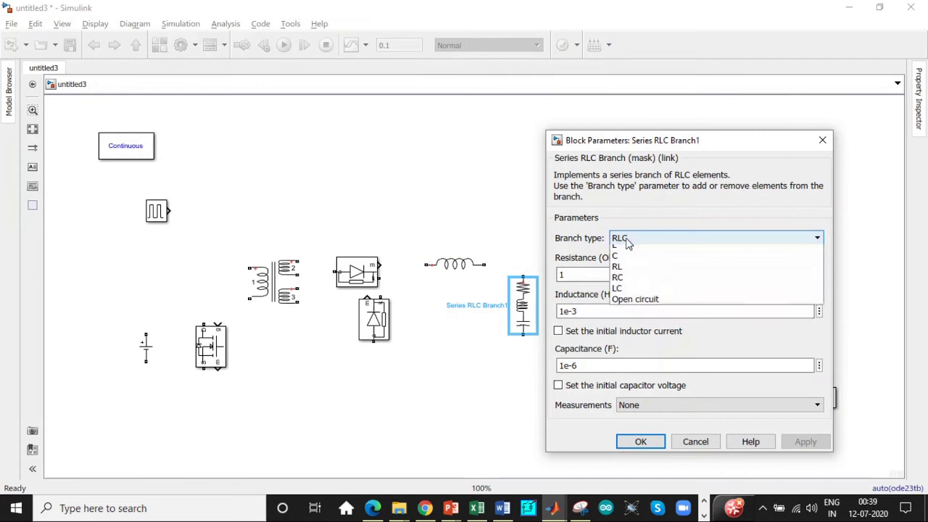
{"action": "left_click", "coordinate": [627, 289]}
{"action": "left_click", "coordinate": [569, 274]}
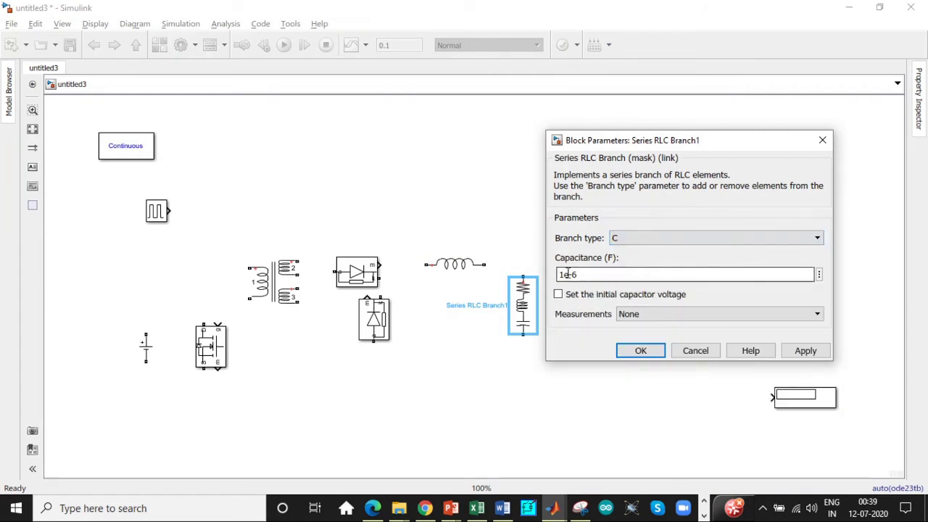
{"action": "double_click", "coordinate": [569, 274]}
{"action": "left_click", "coordinate": [569, 274]}
{"action": "key", "text": "BackSpace"}
{"action": "type", "text": "400"}
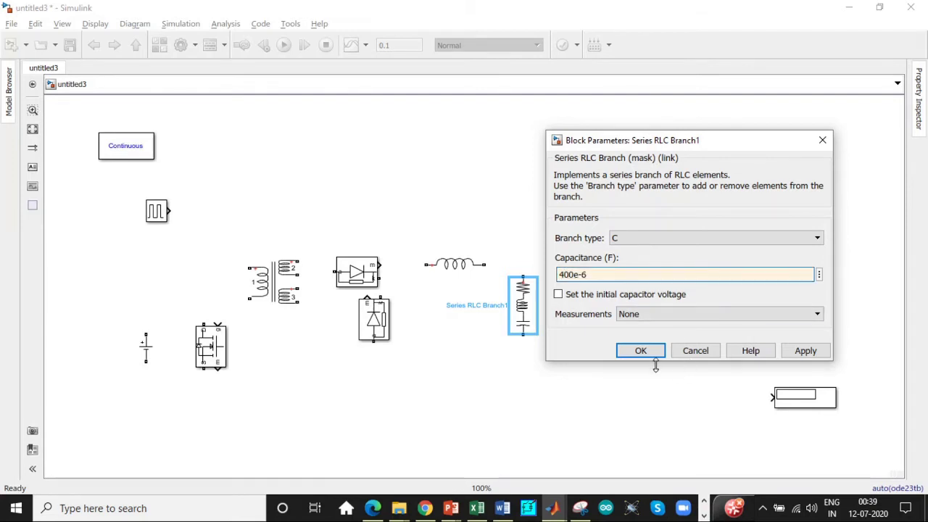
{"action": "left_click", "coordinate": [640, 350]}
Set Series RLC Branch2 as a pure 400-ohm resistor
{"action": "double_click", "coordinate": [583, 303]}
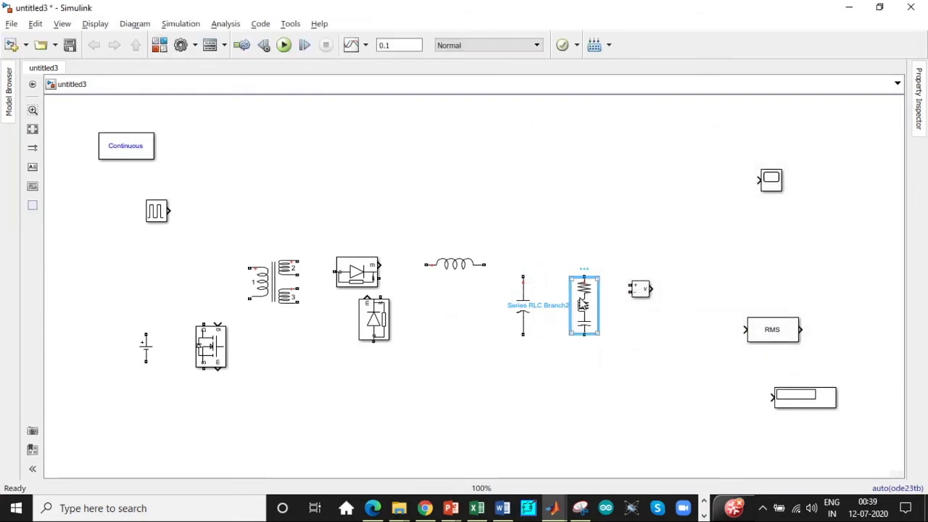
{"action": "left_click", "coordinate": [696, 239]}
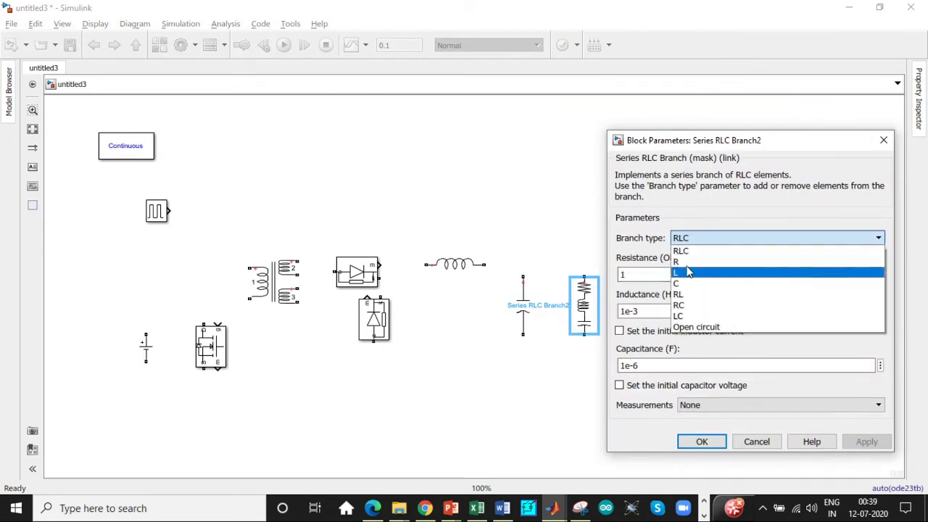
{"action": "left_click", "coordinate": [685, 261]}
{"action": "double_click", "coordinate": [632, 274]}
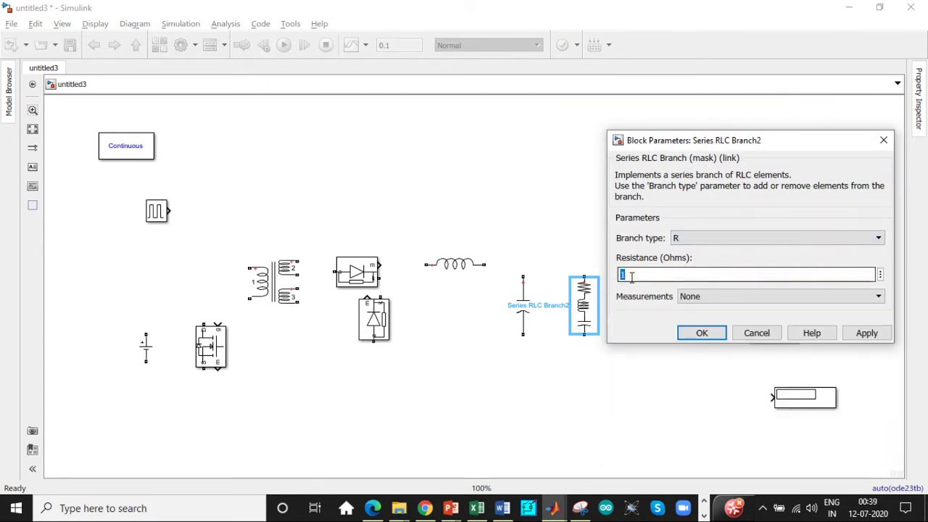
{"action": "key", "text": "BackSpace"}
{"action": "type", "text": "400"}
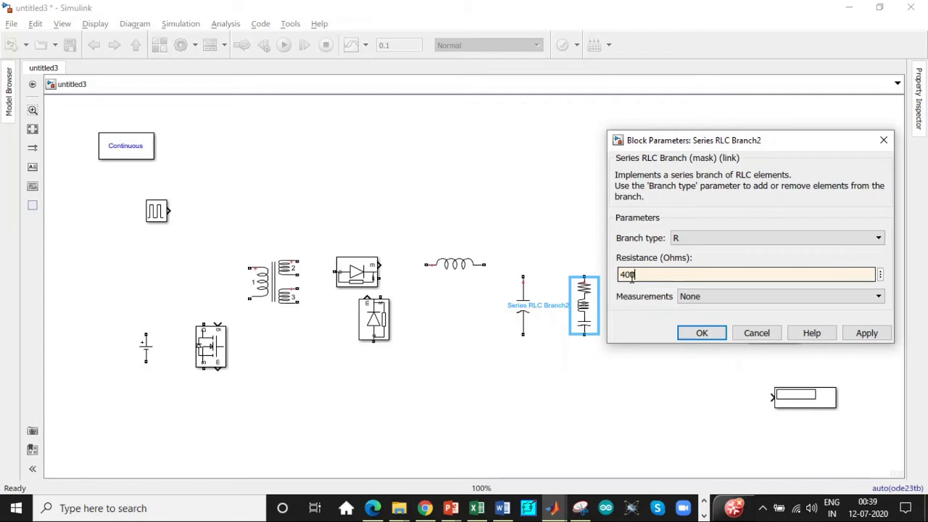
{"action": "left_click", "coordinate": [700, 335]}
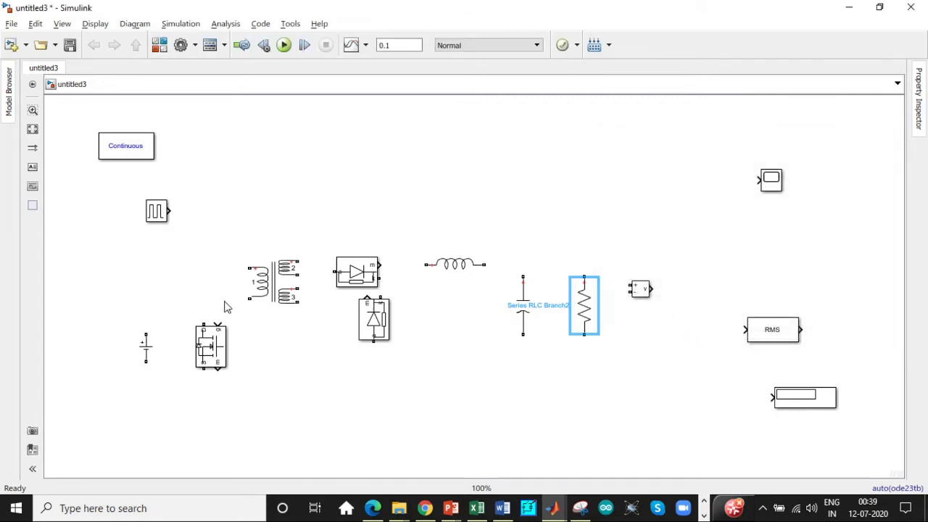
Review the MOSFET parameters and close them unchanged
{"action": "double_click", "coordinate": [209, 341]}
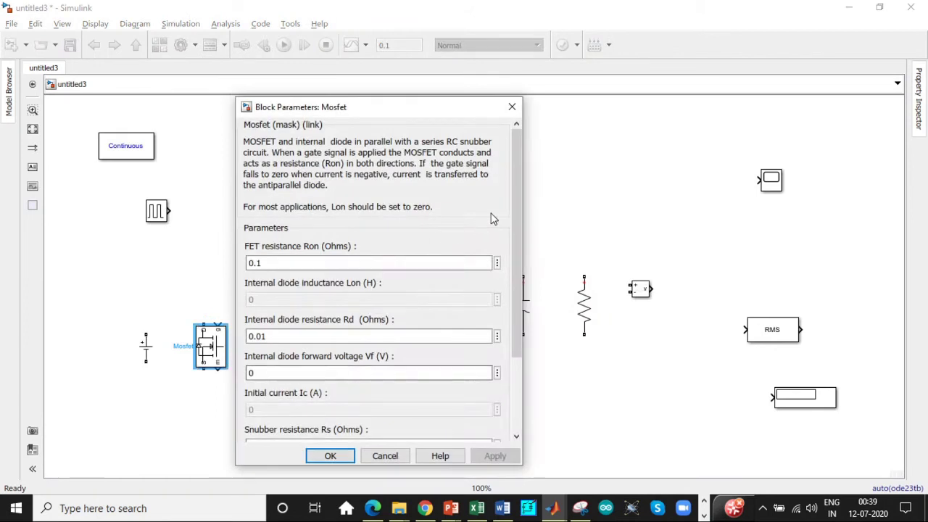
{"action": "scroll", "coordinate": [514, 251], "scroll_direction": "down", "scroll_amount": 5}
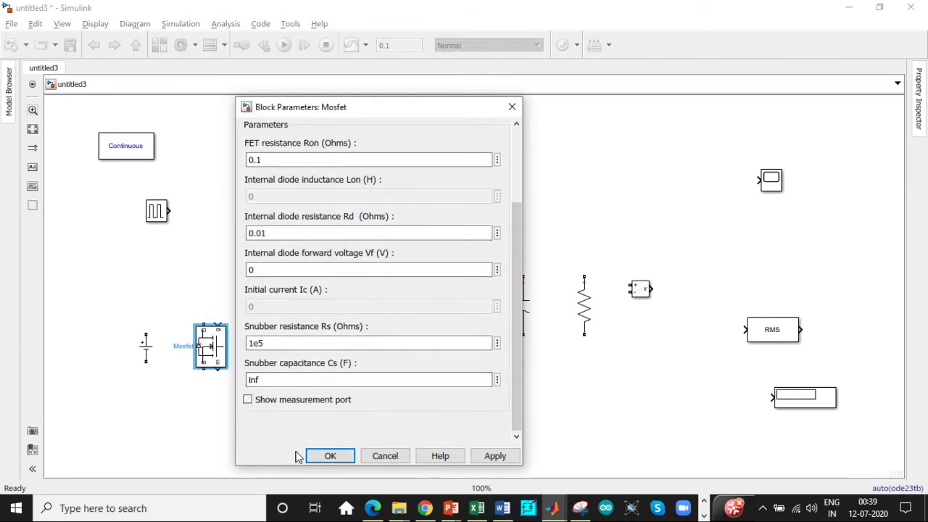
{"action": "left_click", "coordinate": [322, 453]}
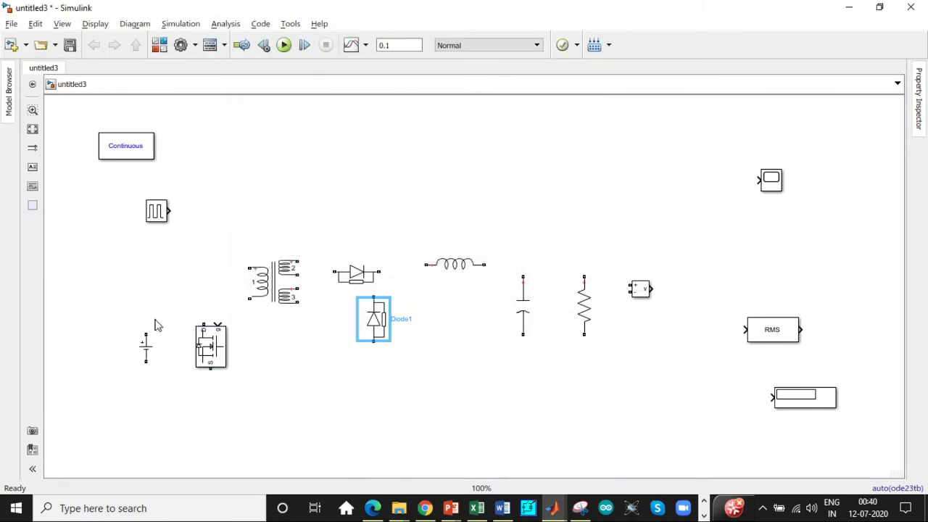
Give the Pulse Generator a 3.33e-6 s period and 35.3% pulse width
{"action": "double_click", "coordinate": [156, 211]}
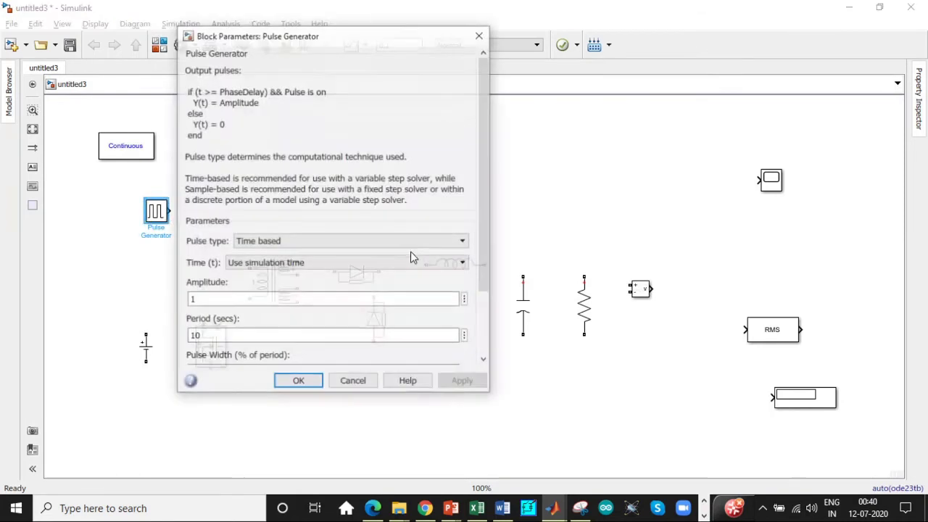
{"action": "left_click_drag", "start_coordinate": [481, 172], "coordinate": [484, 234]}
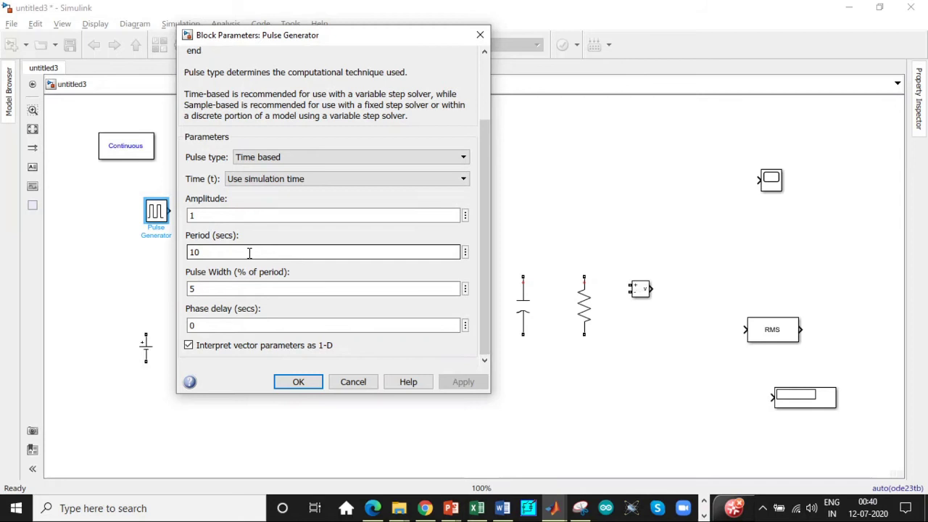
{"action": "key", "text": "BackSpace"}
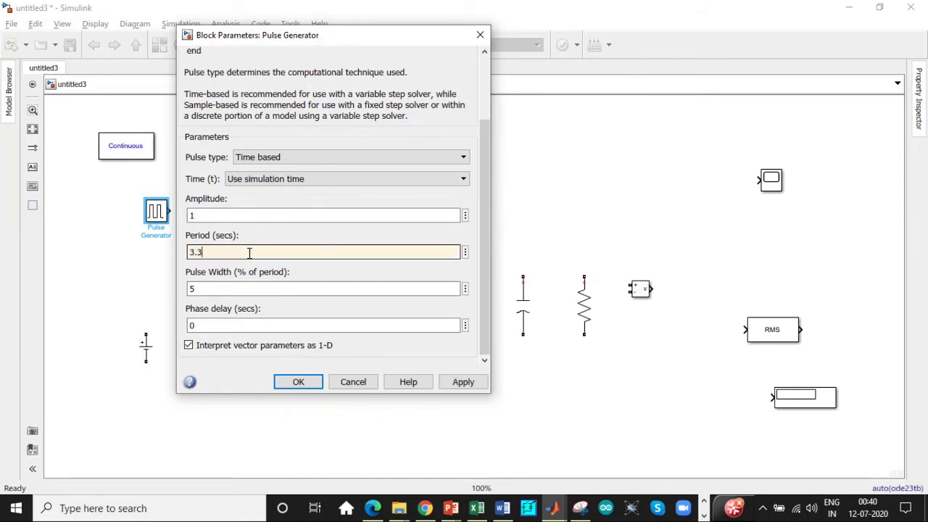
{"action": "type", "text": "3.33e-6"}
{"action": "key", "text": "Tab"}
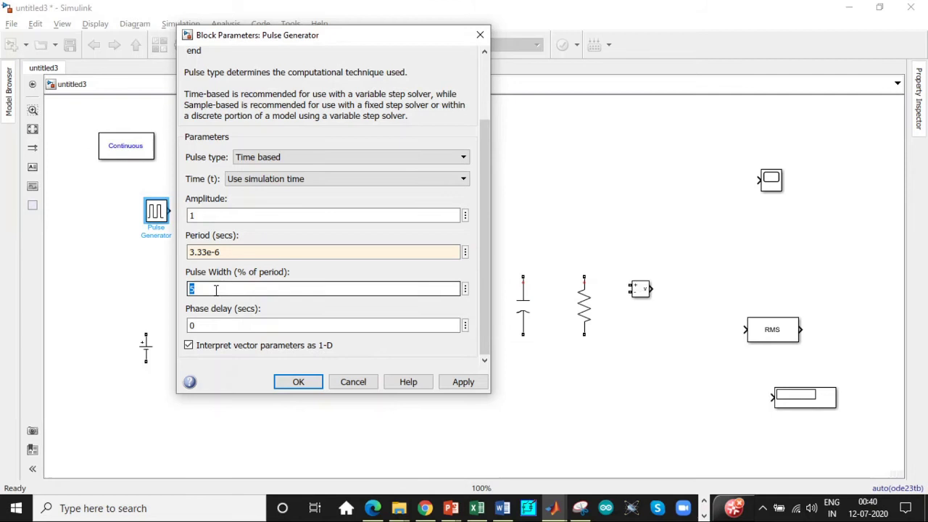
{"action": "type", "text": "35"}
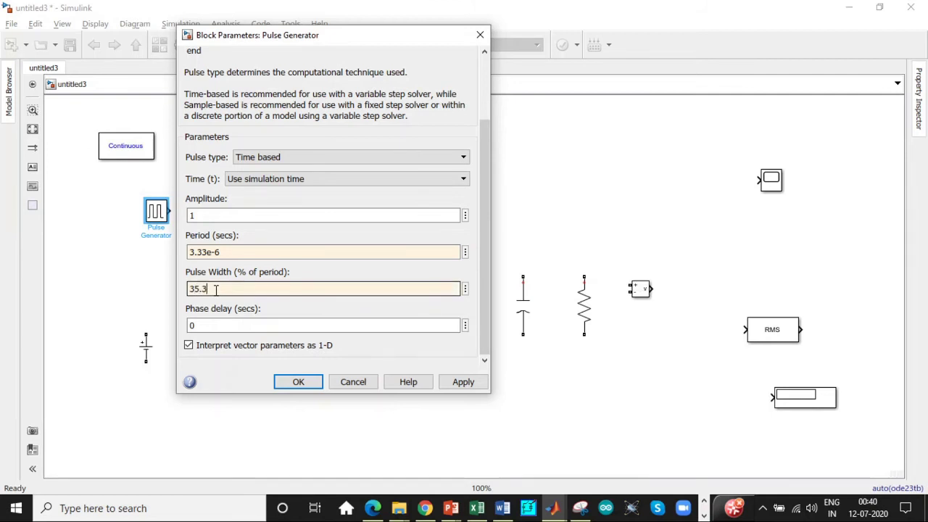
{"action": "type", "text": ".3"}
{"action": "left_click", "coordinate": [287, 381]}
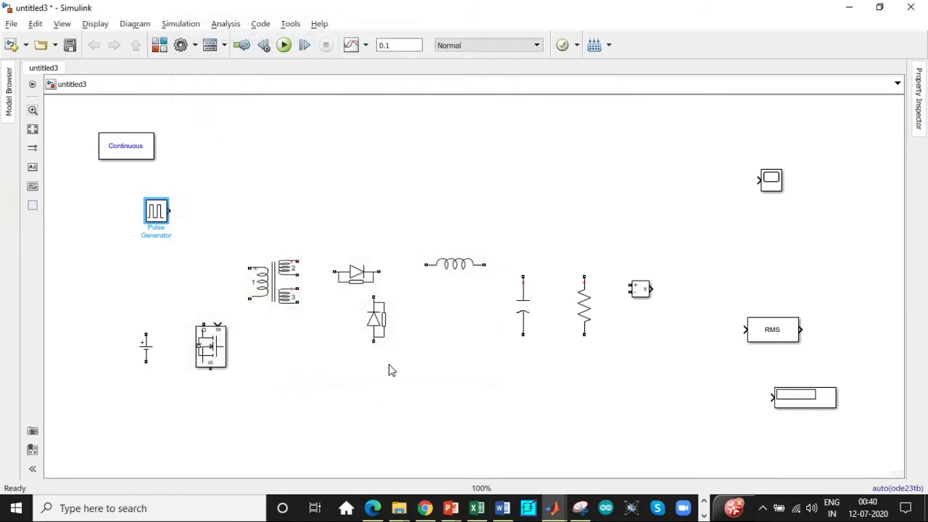
Wire battery + to the primary, primary to the MOSFET, MOSFET to battery −, and pulse output to the gate
{"action": "left_click_drag", "start_coordinate": [146, 335], "coordinate": [204, 324]}
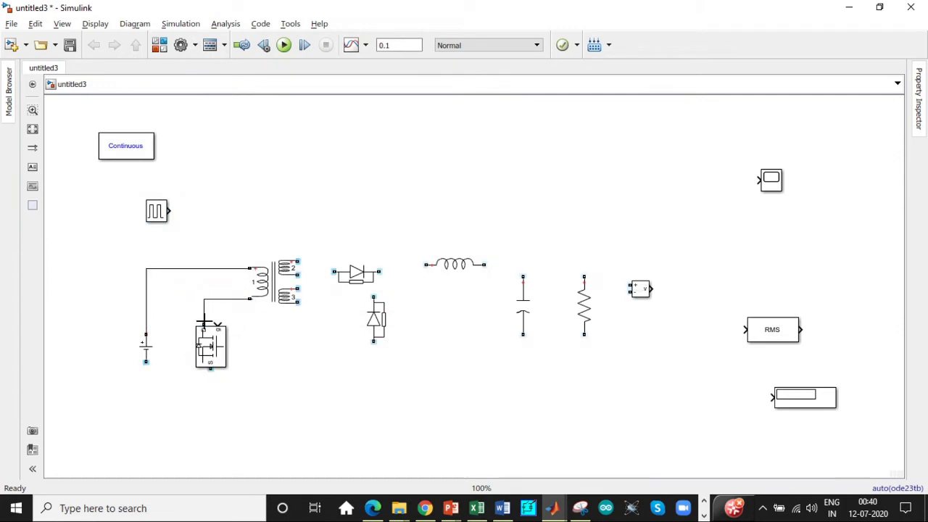
{"action": "left_click_drag", "start_coordinate": [211, 368], "coordinate": [145, 361]}
{"action": "left_click", "coordinate": [217, 324]}
{"action": "mouse_move", "coordinate": [218, 325]}
{"action": "left_mouse_down"}
{"action": "mouse_move", "coordinate": [182, 209]}
{"action": "mouse_move", "coordinate": [168, 211]}
{"action": "left_mouse_up"}
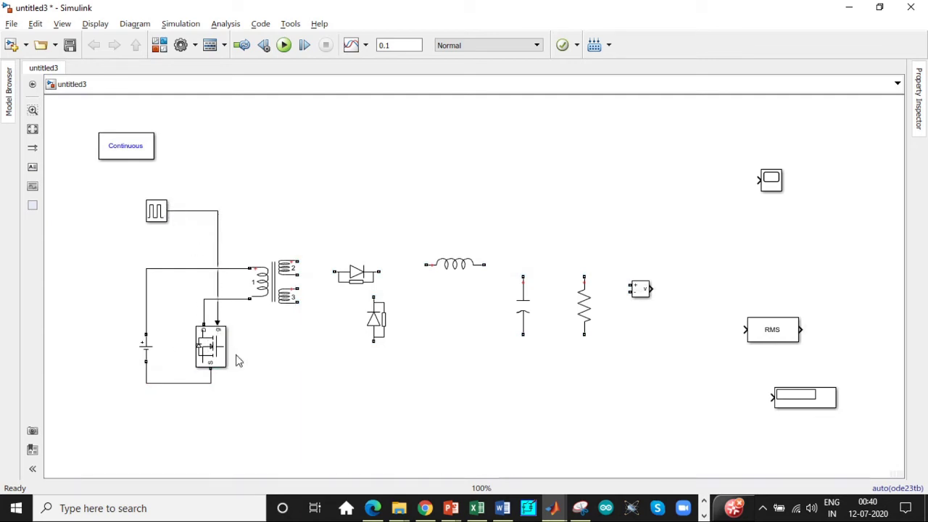
Switch the Linear Transformer to SI units and replace the 250e6 nominal power entry with '100 5'
{"action": "double_click", "coordinate": [288, 279]}
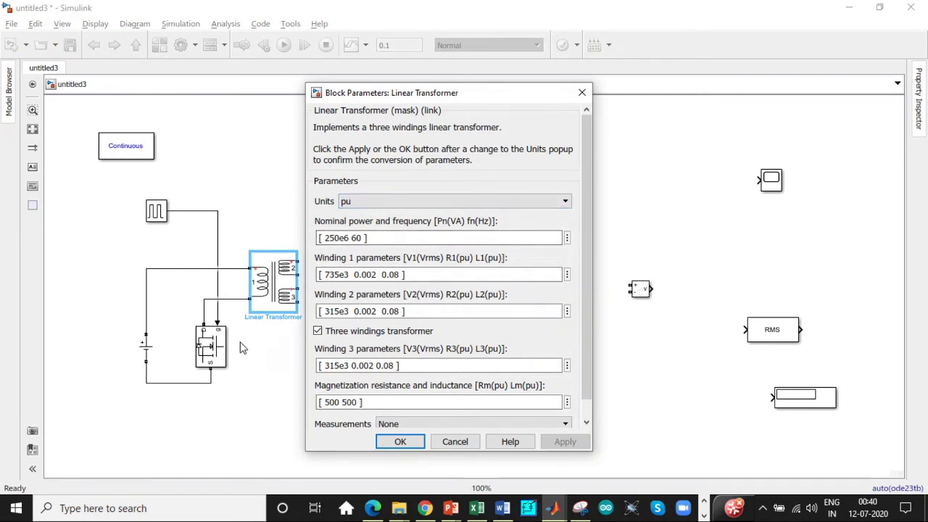
{"action": "left_click", "coordinate": [397, 205]}
{"action": "left_click", "coordinate": [379, 218]}
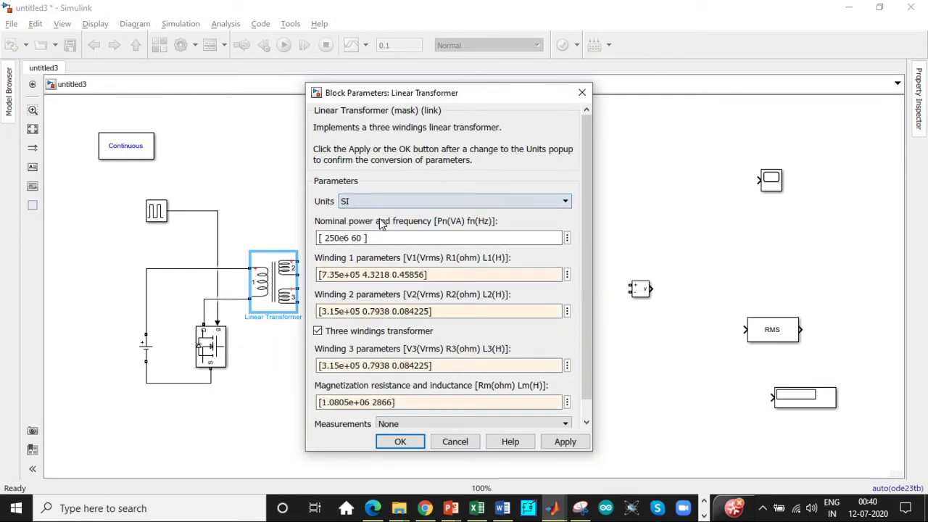
{"action": "left_click", "coordinate": [352, 238]}
{"action": "left_click", "coordinate": [350, 238]}
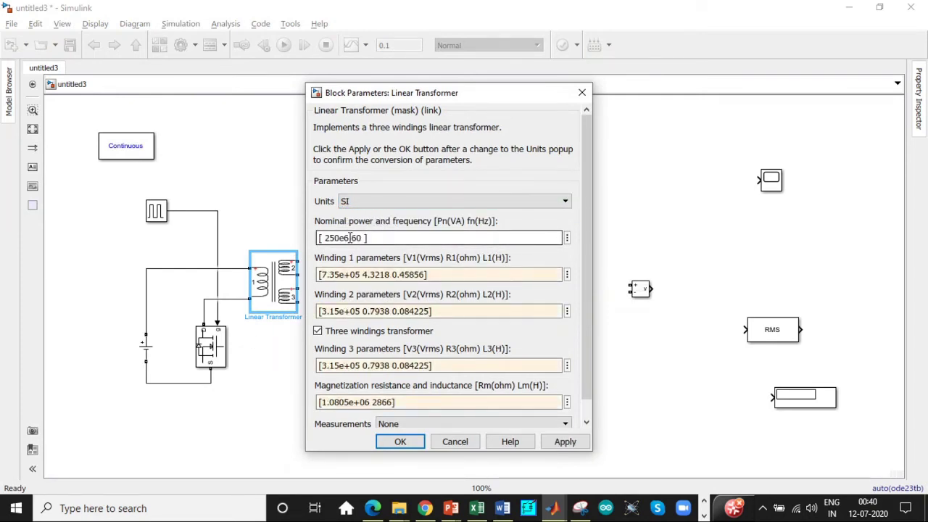
{"action": "key", "text": "BackSpace"}
{"action": "key", "text": "BackSpace"}
{"action": "key", "text": "BackSpace"}
{"action": "key", "text": "BackSpace"}
{"action": "key", "text": "BackSpace"}
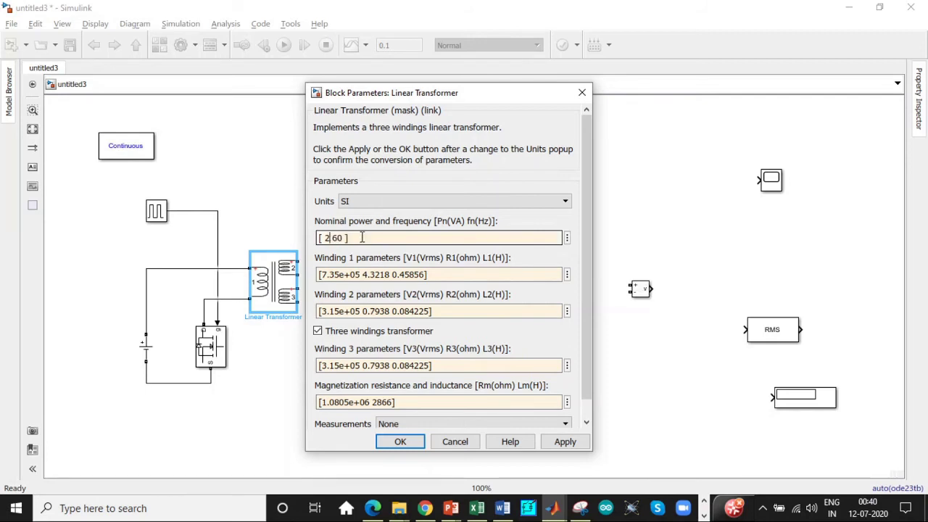
{"action": "type", "text": "100 5"}
Zero the winding 1 resistance and trim the resistance and inductance values of both windings
{"action": "left_click", "coordinate": [382, 275]}
{"action": "double_click", "coordinate": [382, 275]}
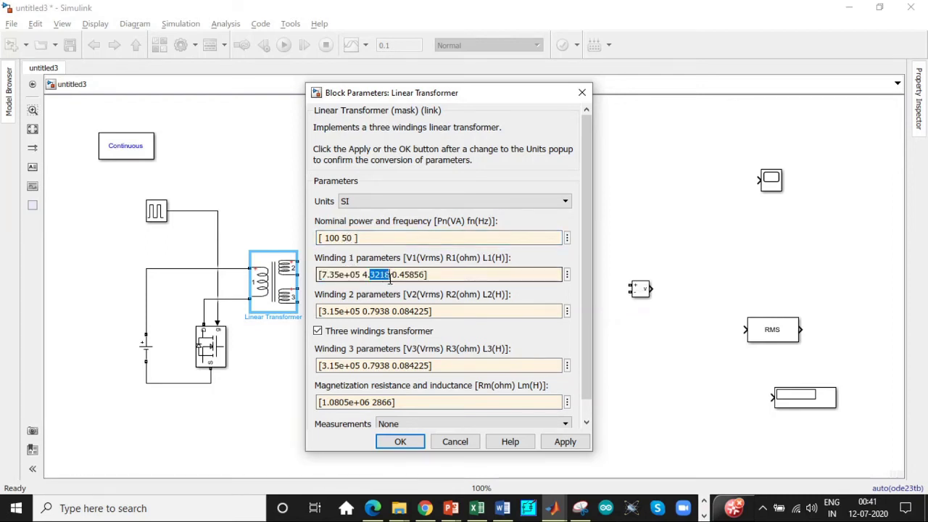
{"action": "key", "text": "BackSpace"}
{"action": "key", "text": "BackSpace"}
{"action": "key", "text": "BackSpace"}
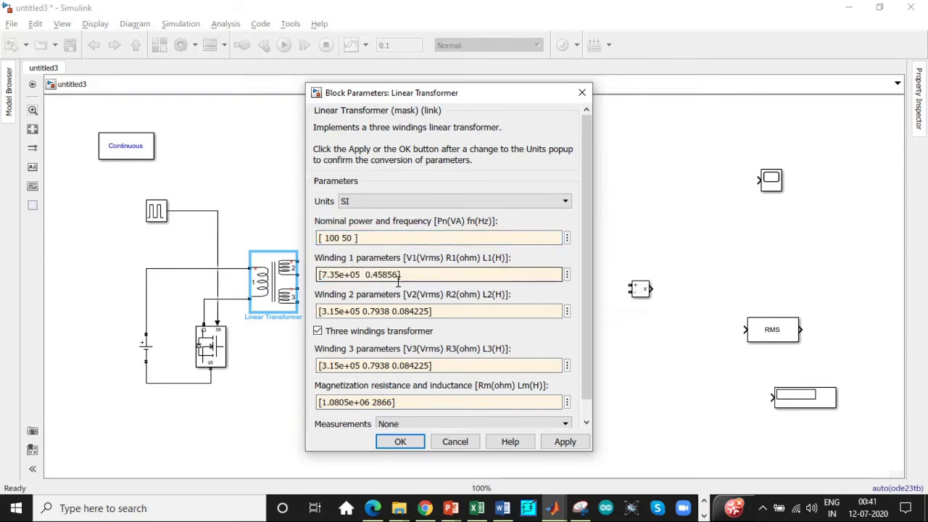
{"action": "type", "text": "0"}
{"action": "key", "text": "BackSpace"}
{"action": "key", "text": "BackSpace"}
{"action": "key", "text": "BackSpace"}
{"action": "key", "text": "BackSpace"}
{"action": "key", "text": "BackSpace"}
{"action": "type", "text": "]"}
{"action": "left_click", "coordinate": [391, 311]}
{"action": "triple_click", "coordinate": [391, 311]}
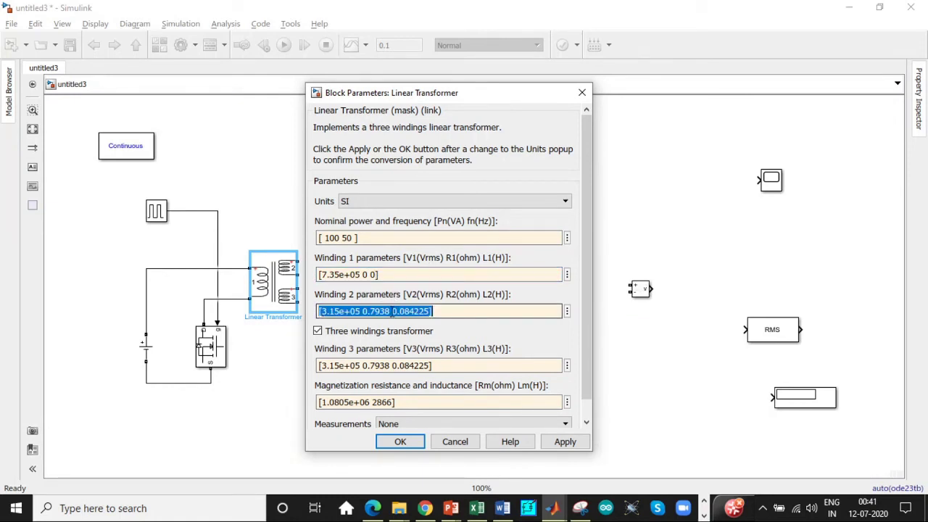
{"action": "left_click", "coordinate": [391, 311]}
{"action": "key", "text": "shift+Left"}
{"action": "key", "text": "BackSpace"}
{"action": "key", "text": "BackSpace"}
{"action": "key", "text": "BackSpace"}
{"action": "key", "text": "BackSpace"}
{"action": "key", "text": "BackSpace"}
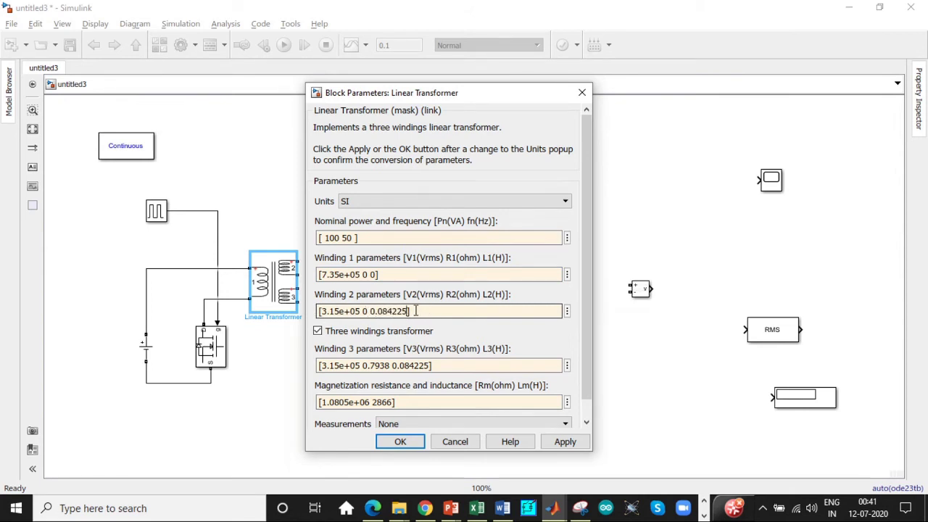
{"action": "key", "text": "BackSpace"}
{"action": "key", "text": "BackSpace"}
{"action": "key", "text": "BackSpace"}
{"action": "key", "text": "BackSpace"}
{"action": "key", "text": "BackSpace"}
Set winding voltages to 170 V and 5 V, disable the third winding, and apply
{"action": "left_click_drag", "start_coordinate": [319, 274], "coordinate": [381, 269]}
{"action": "left_click", "coordinate": [378, 269]}
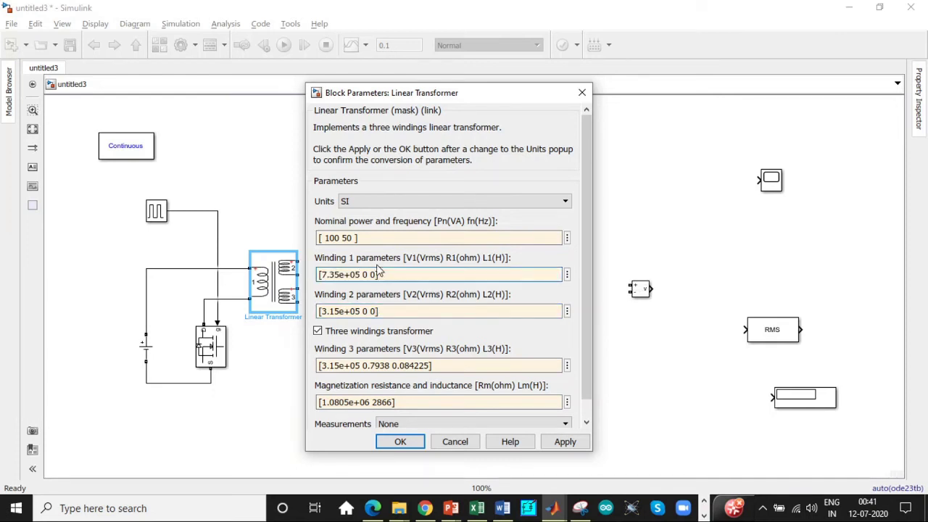
{"action": "key", "text": "BackSpace"}
{"action": "key", "text": "BackSpace"}
{"action": "key", "text": "BackSpace"}
{"action": "key", "text": "BackSpace"}
{"action": "key", "text": "BackSpace"}
{"action": "key", "text": "BackSpace"}
{"action": "key", "text": "BackSpace"}
{"action": "key", "text": "BackSpace"}
{"action": "type", "text": "170"}
{"action": "left_click", "coordinate": [317, 330]}
{"action": "left_click", "coordinate": [336, 313]}
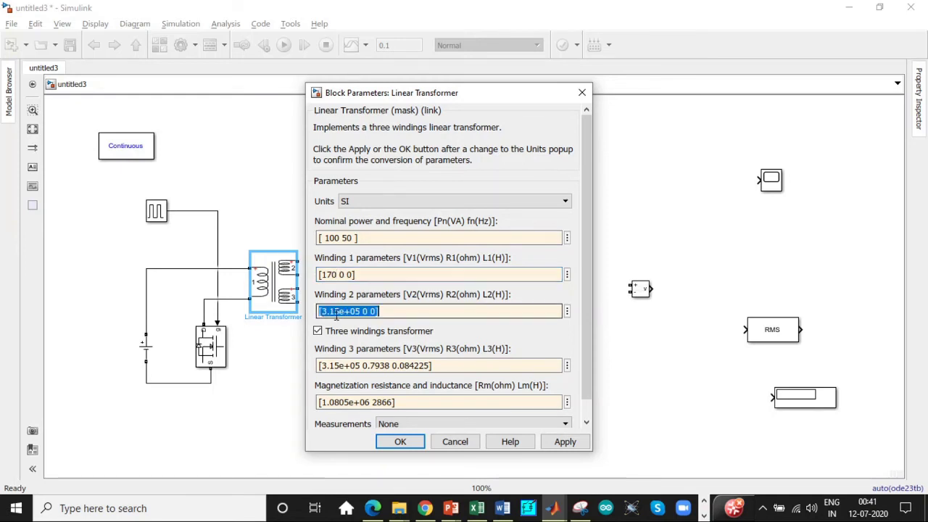
{"action": "left_click", "coordinate": [357, 313]}
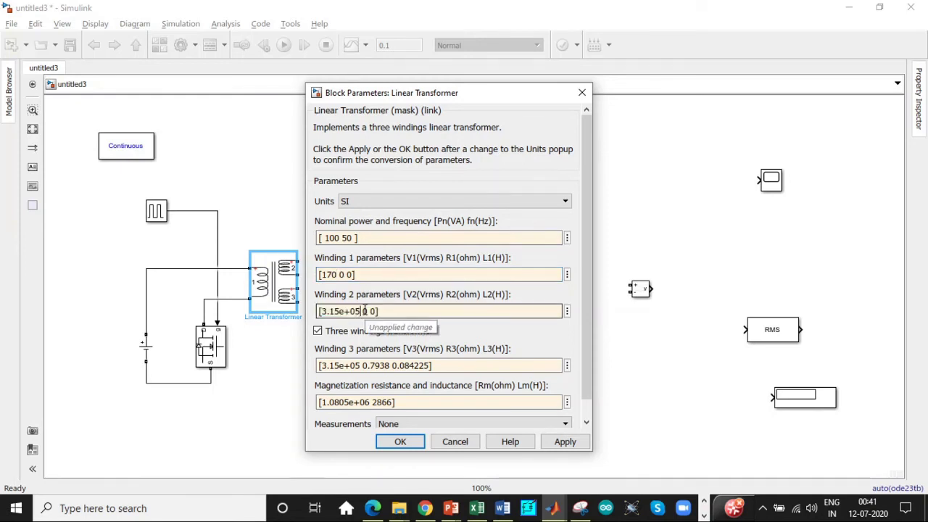
{"action": "key", "text": "BackSpace"}
{"action": "key", "text": "BackSpace"}
{"action": "key", "text": "BackSpace"}
{"action": "key", "text": "BackSpace"}
{"action": "key", "text": "BackSpace"}
{"action": "key", "text": "BackSpace"}
{"action": "key", "text": "BackSpace"}
{"action": "key", "text": "BackSpace"}
{"action": "type", "text": "5"}
{"action": "left_click", "coordinate": [317, 331]}
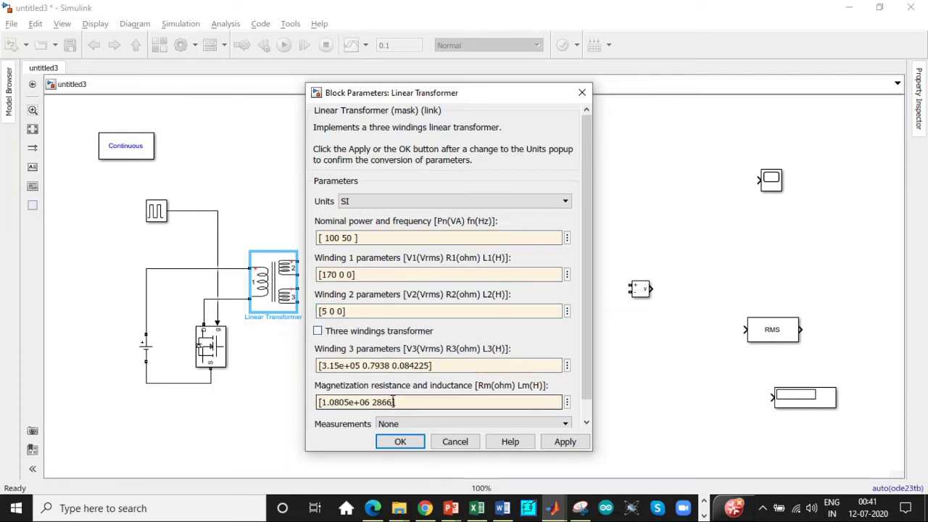
{"action": "left_click", "coordinate": [397, 442]}
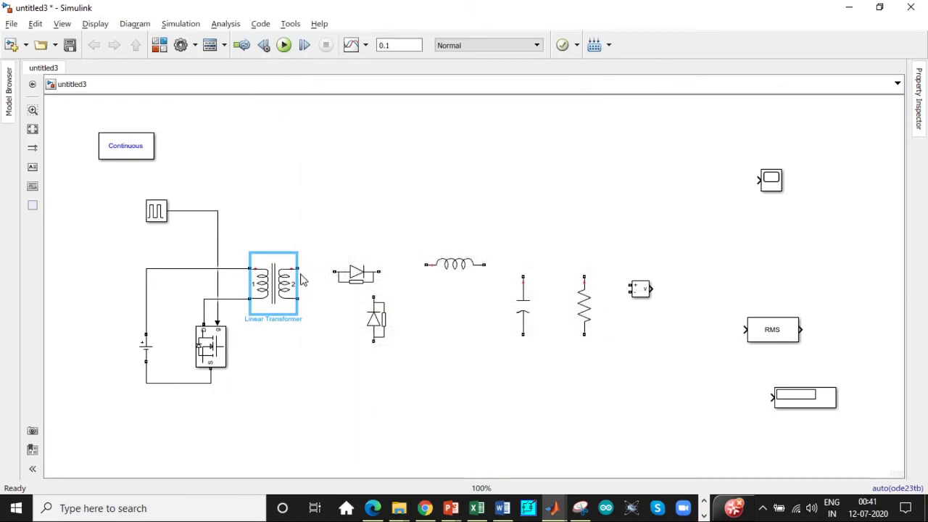
Wire the secondary through the diode and inductor to the capacitor and load resistor
{"action": "left_click_drag", "start_coordinate": [297, 269], "coordinate": [426, 265]}
{"action": "left_click_drag", "start_coordinate": [484, 265], "coordinate": [523, 276]}
{"action": "left_click_drag", "start_coordinate": [585, 276], "coordinate": [524, 265]}
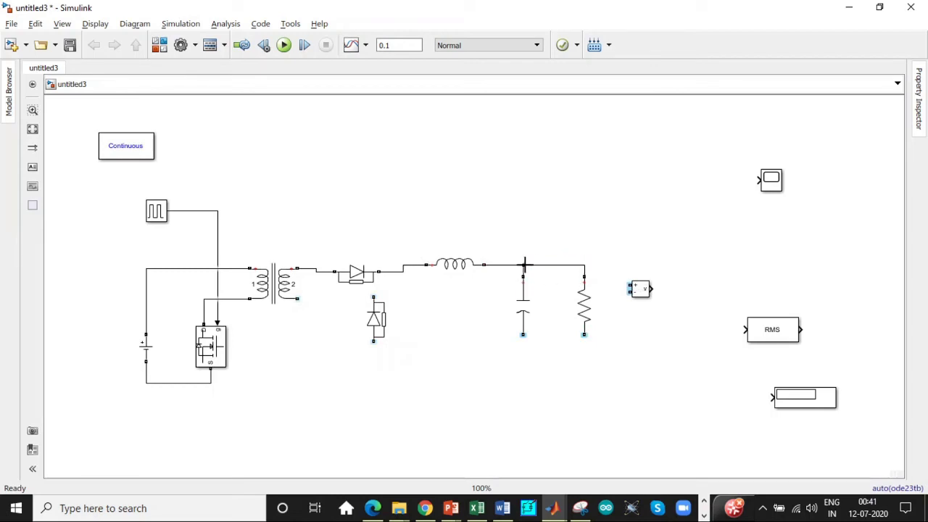
{"action": "left_click", "coordinate": [578, 335]}
{"action": "left_click_drag", "start_coordinate": [586, 335], "coordinate": [523, 334]}
Connect the freewheeling diode and the transformer's lower secondary to the common return rail
{"action": "left_click_drag", "start_coordinate": [373, 341], "coordinate": [392, 272]}
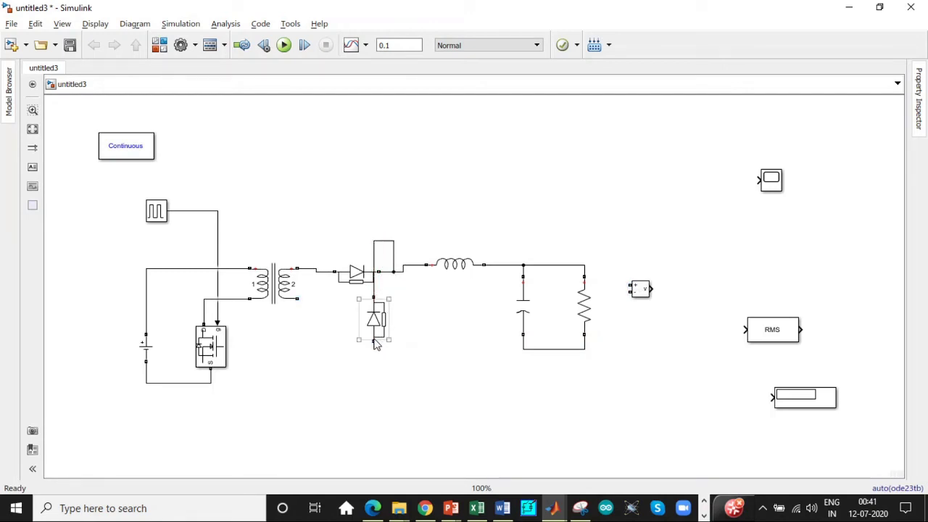
{"action": "left_click_drag", "start_coordinate": [373, 341], "coordinate": [522, 347]}
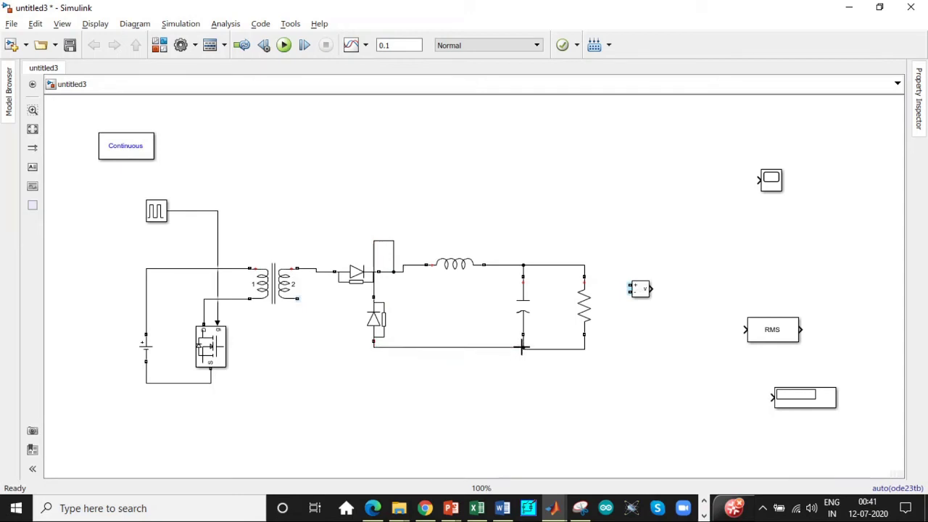
{"action": "left_click", "coordinate": [293, 305]}
{"action": "left_click_drag", "start_coordinate": [297, 296], "coordinate": [373, 347]}
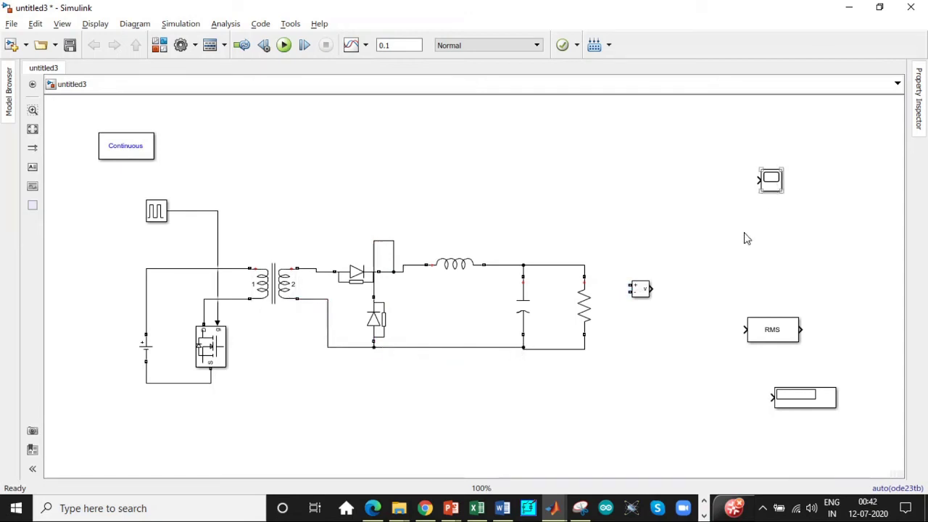
Measure voltage across the resistor into the Scope and RMS display, then run to read 1.791
{"action": "left_click_drag", "start_coordinate": [630, 292], "coordinate": [585, 270]}
{"action": "left_click_drag", "start_coordinate": [630, 292], "coordinate": [586, 337]}
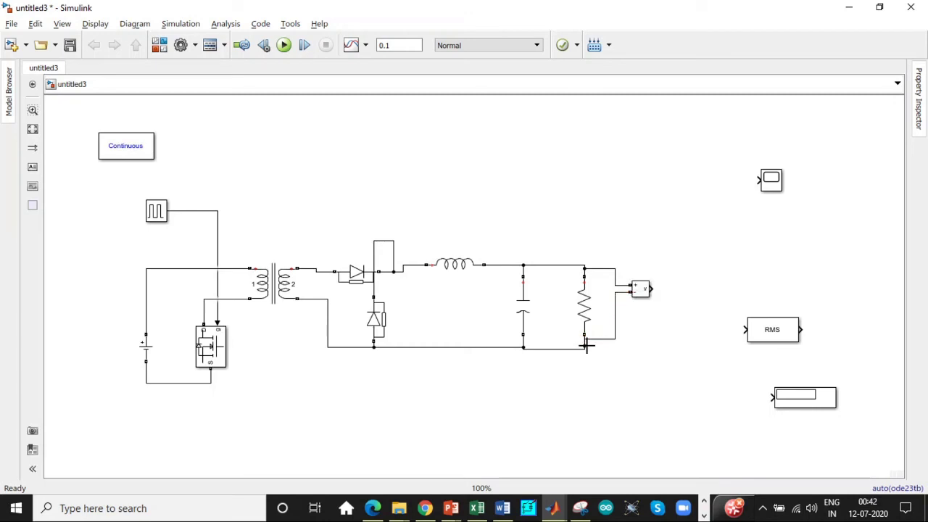
{"action": "left_click_drag", "start_coordinate": [649, 288], "coordinate": [758, 182]}
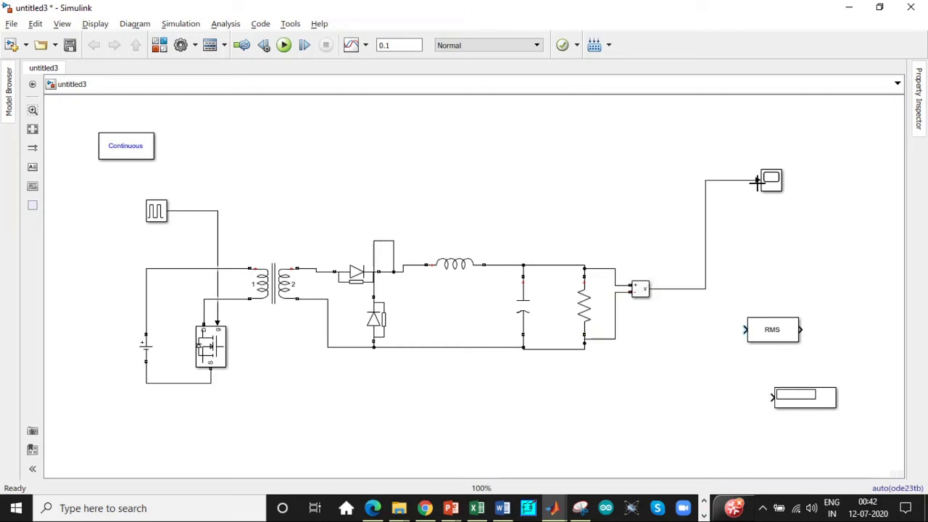
{"action": "left_click_drag", "start_coordinate": [744, 330], "coordinate": [693, 289]}
{"action": "left_click_drag", "start_coordinate": [802, 330], "coordinate": [769, 398]}
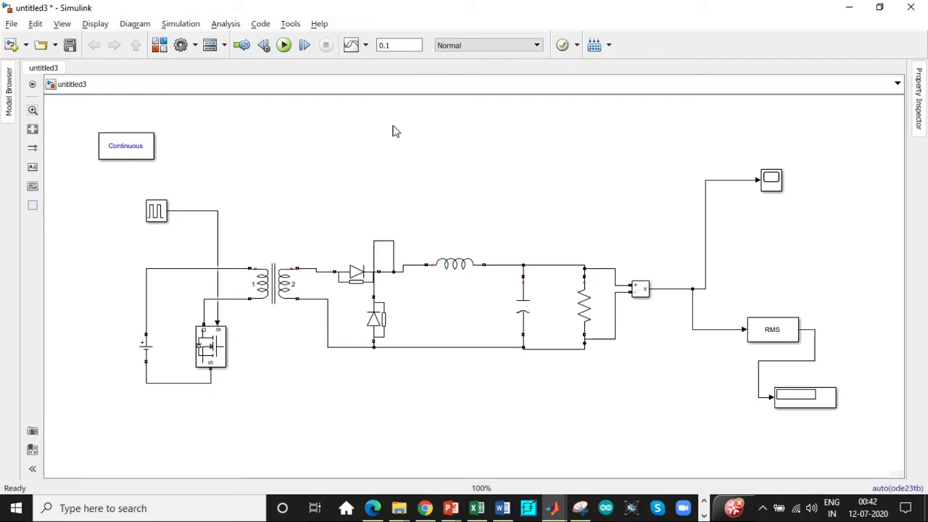
{"action": "left_click", "coordinate": [284, 45]}
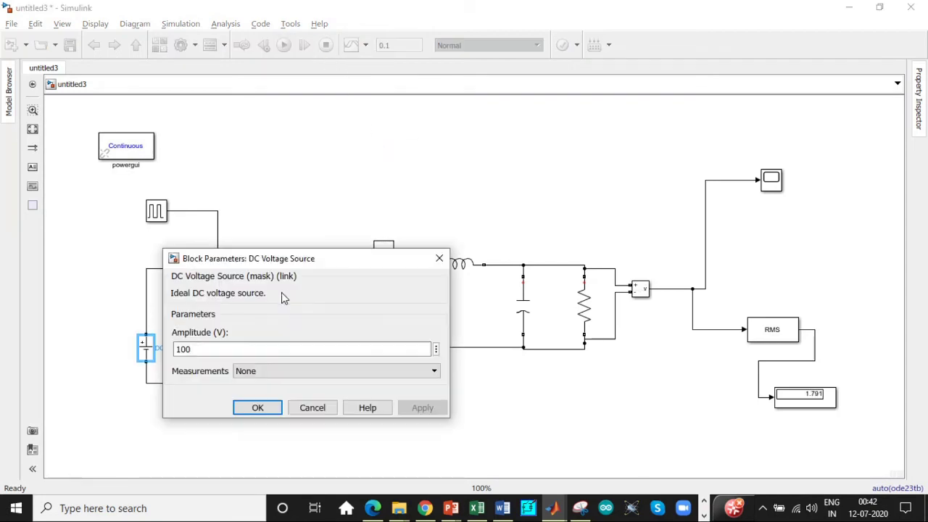
Enter 170 V as the DC source amplitude and rerun, raising the display to 3.936
{"action": "double_click", "coordinate": [205, 348]}
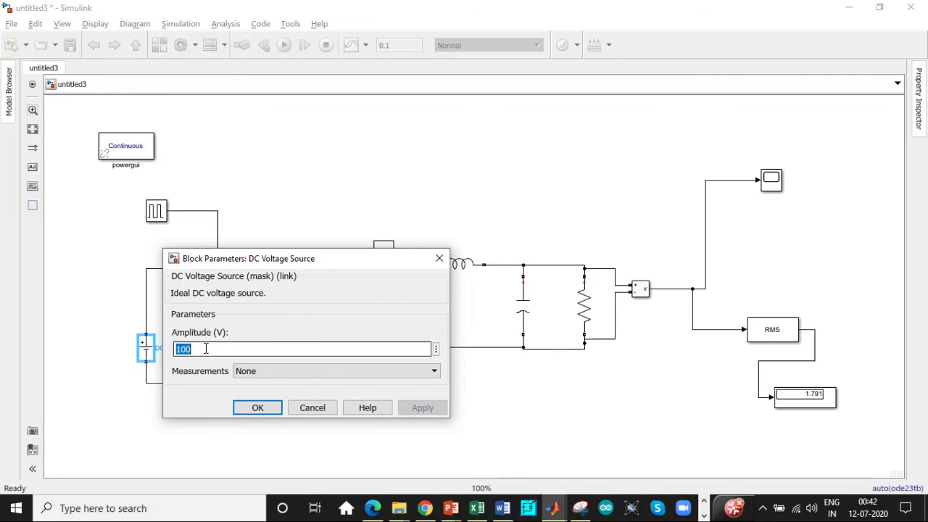
{"action": "type", "text": "170"}
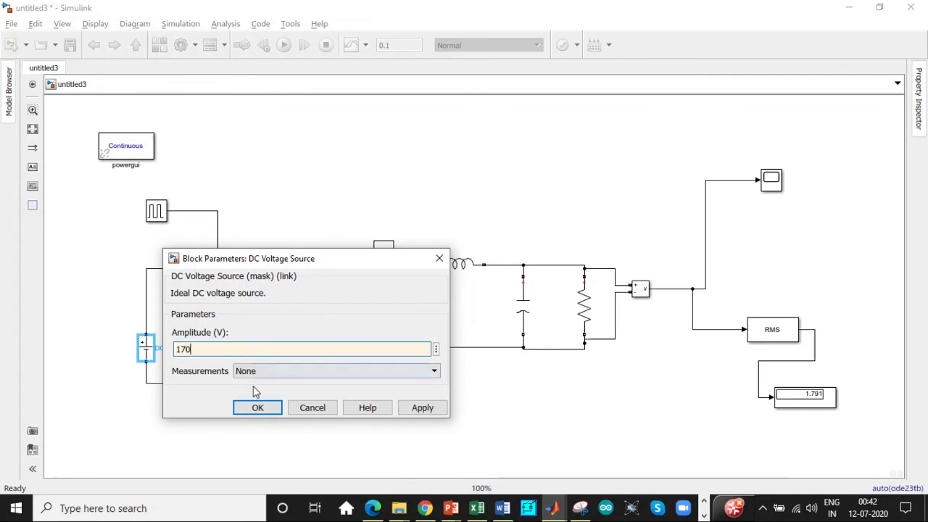
{"action": "left_click", "coordinate": [257, 407]}
{"action": "left_click", "coordinate": [284, 45]}
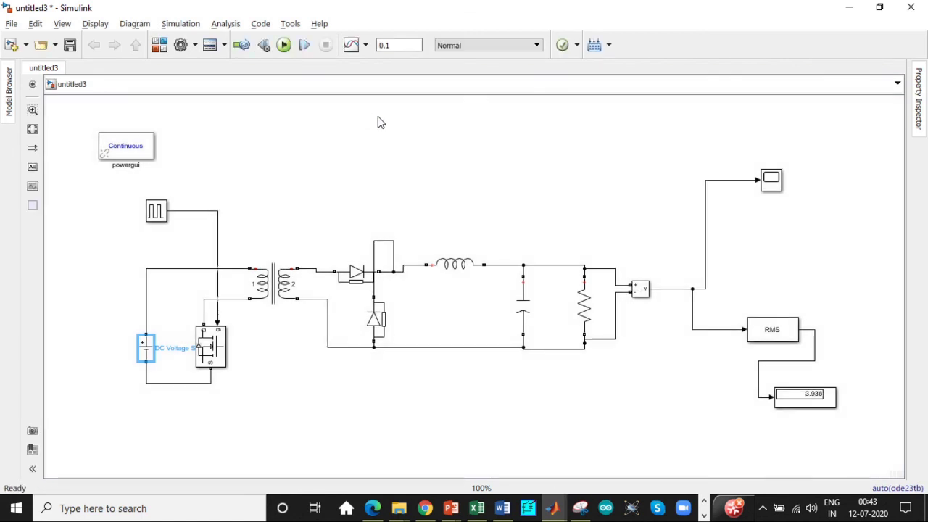
{"action": "left_click", "coordinate": [772, 184]}
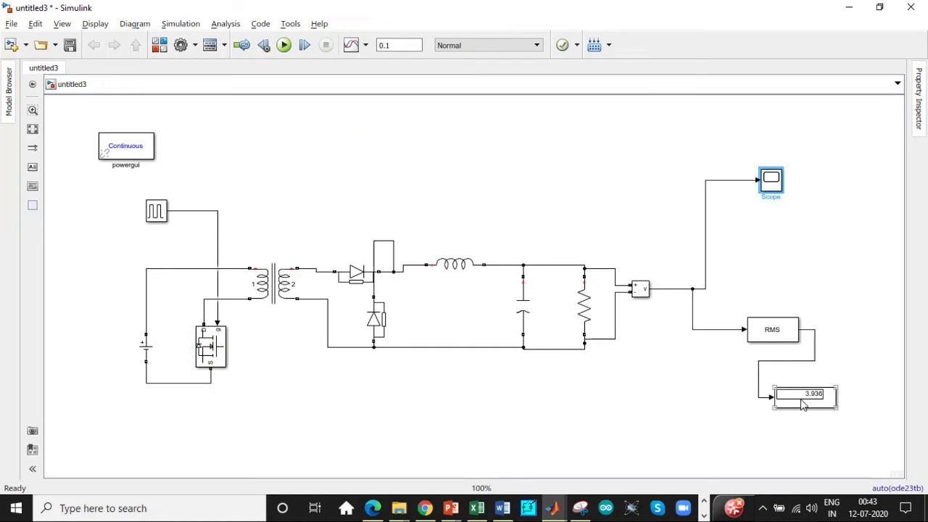
{"action": "double_click", "coordinate": [773, 181]}
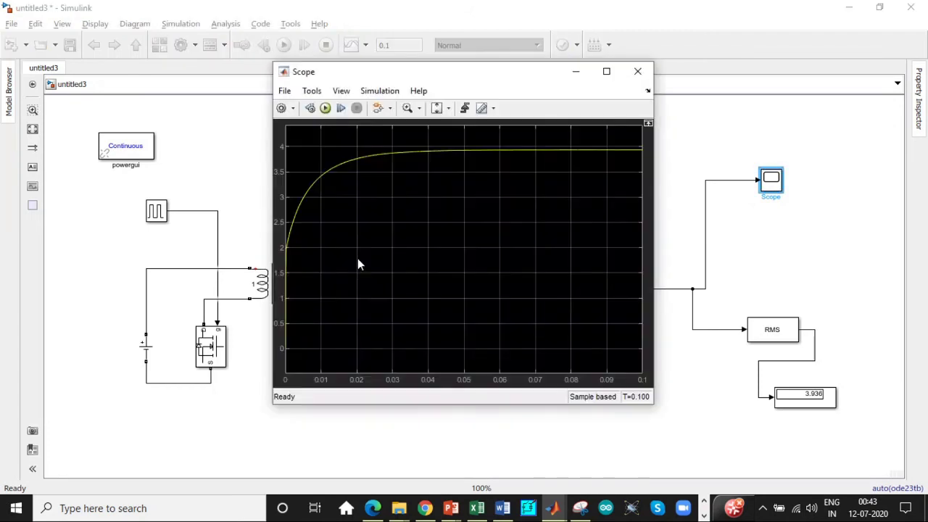
{"action": "left_click", "coordinate": [606, 71]}
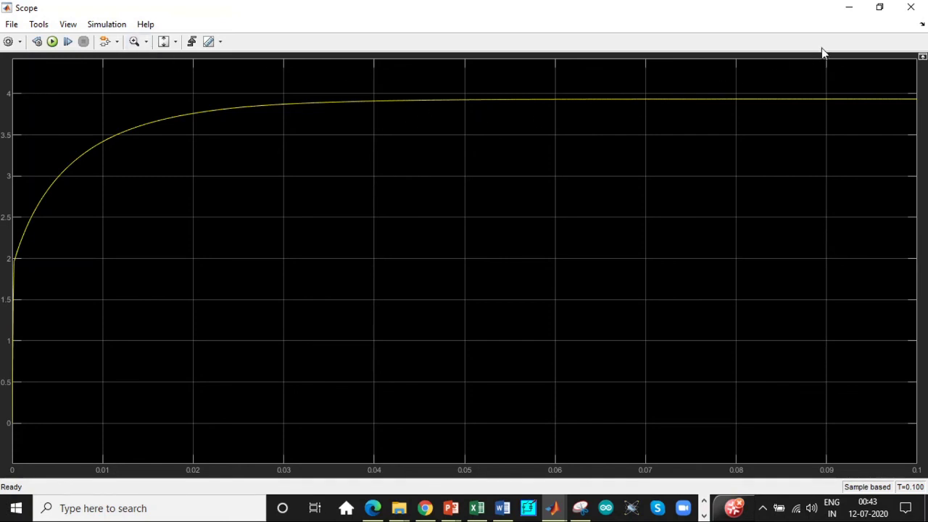
{"action": "left_click", "coordinate": [910, 7]}
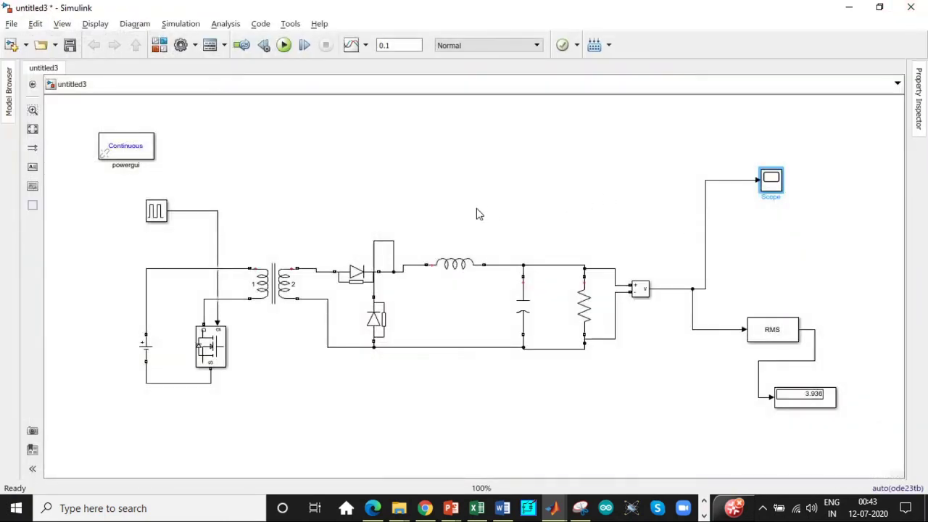
{"action": "left_click", "coordinate": [282, 280]}
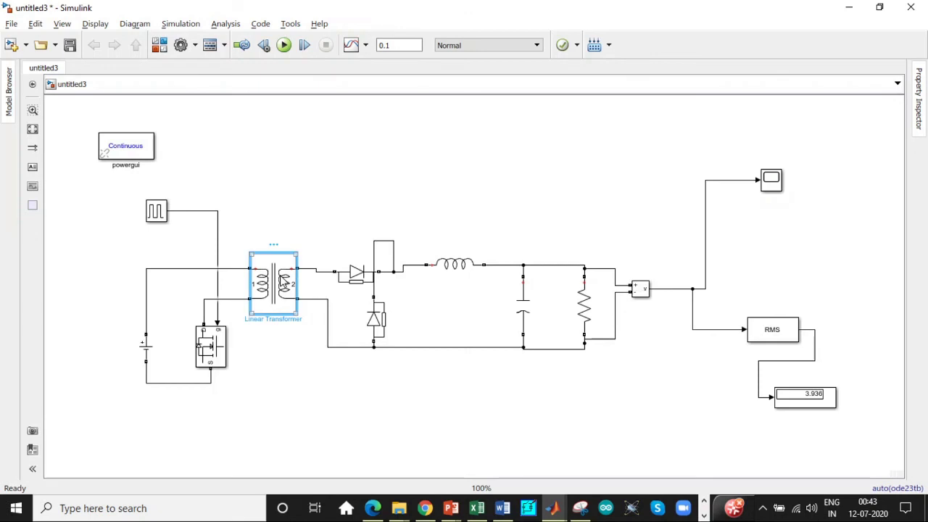
{"action": "double_click", "coordinate": [282, 280]}
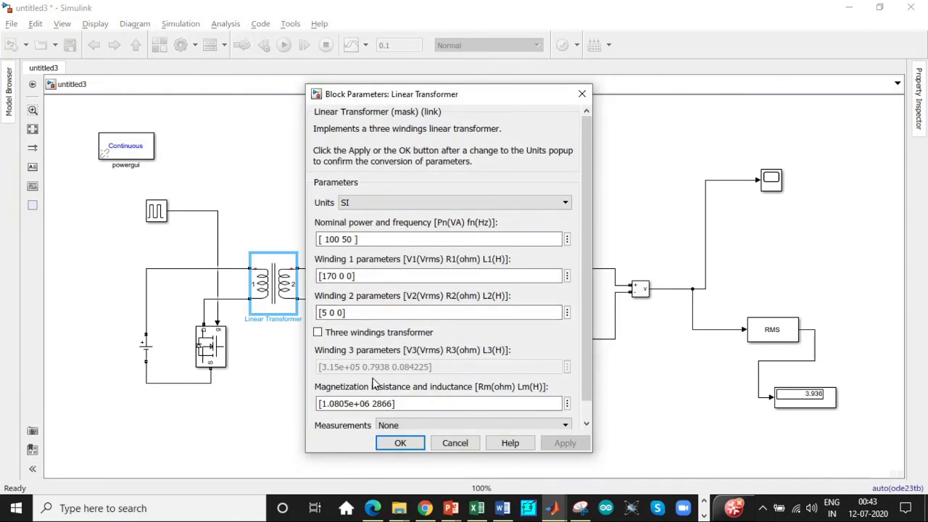
{"action": "scroll", "coordinate": [372, 387], "scroll_direction": "down", "scroll_amount": 1}
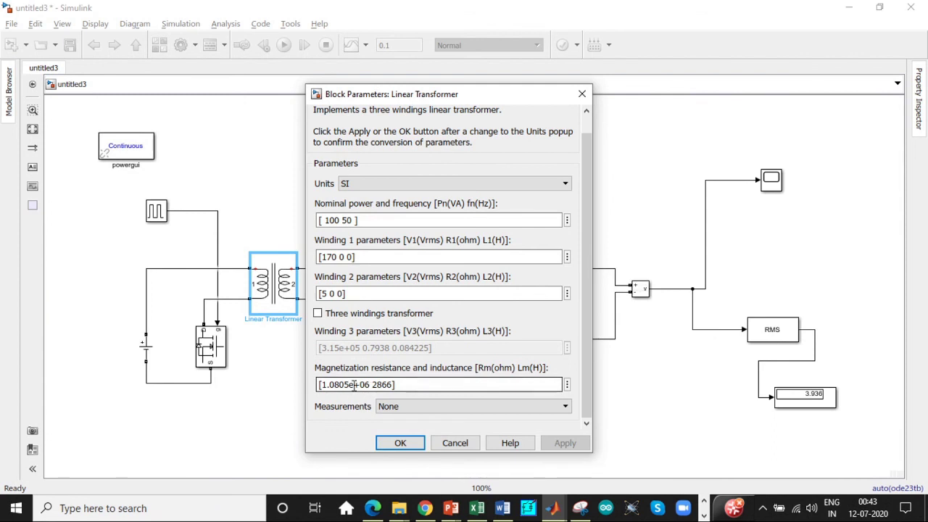
{"action": "left_click", "coordinate": [581, 93]}
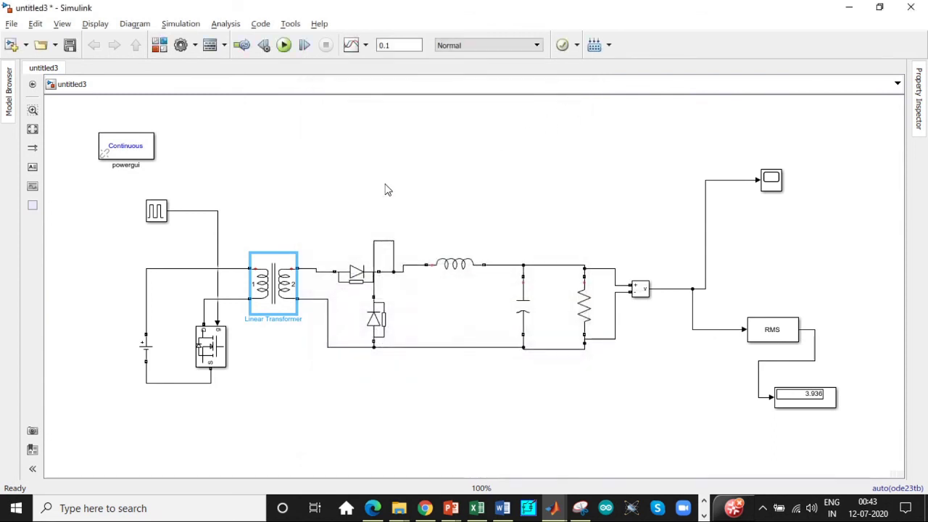